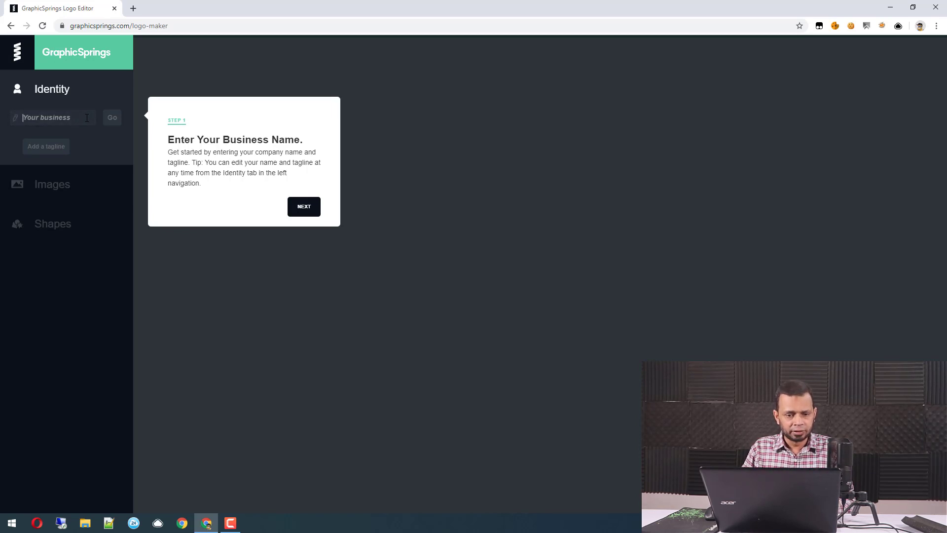
Enter "Extreme SEO" as the business name and continue to the image category selection.
{"action": "type", "text": "Extreme SE"}
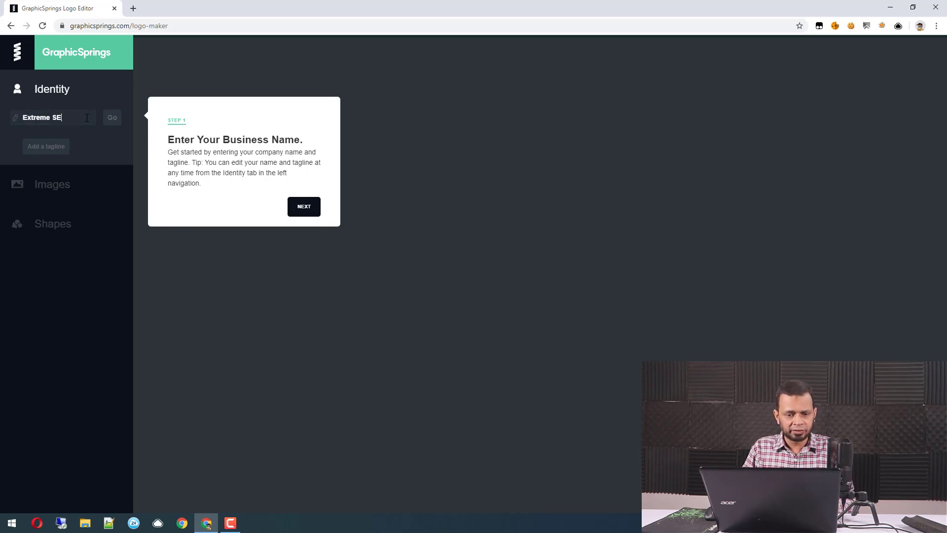
{"action": "type", "text": "O"}
{"action": "left_click", "coordinate": [113, 119]}
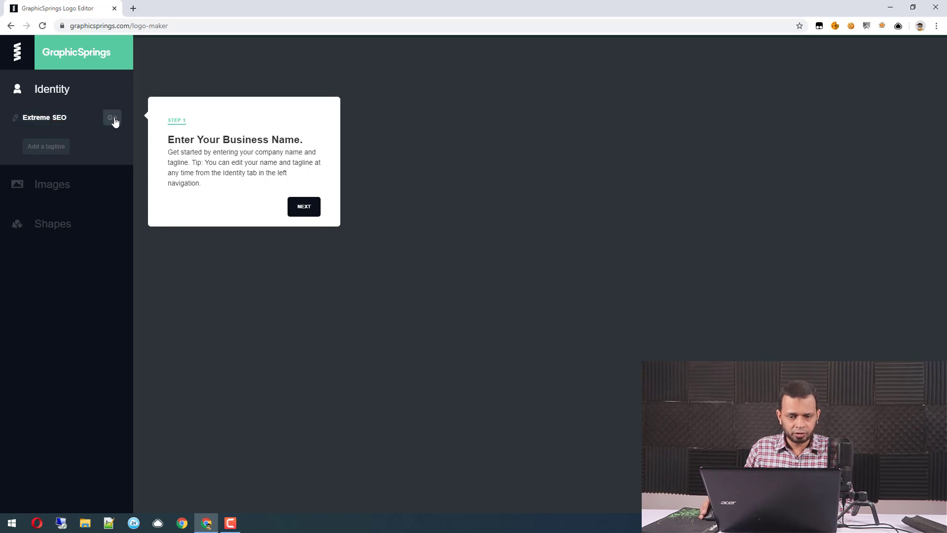
{"action": "left_click", "coordinate": [300, 209]}
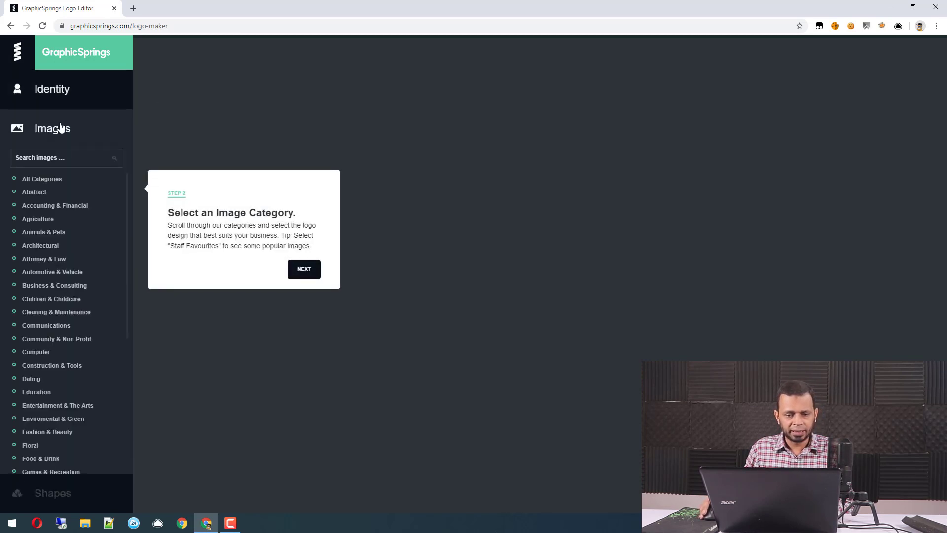
Dismiss the image category introduction and show the logo graphics in the Technology category.
{"action": "scroll", "coordinate": [88, 294], "scroll_direction": "down", "scroll_amount": 1}
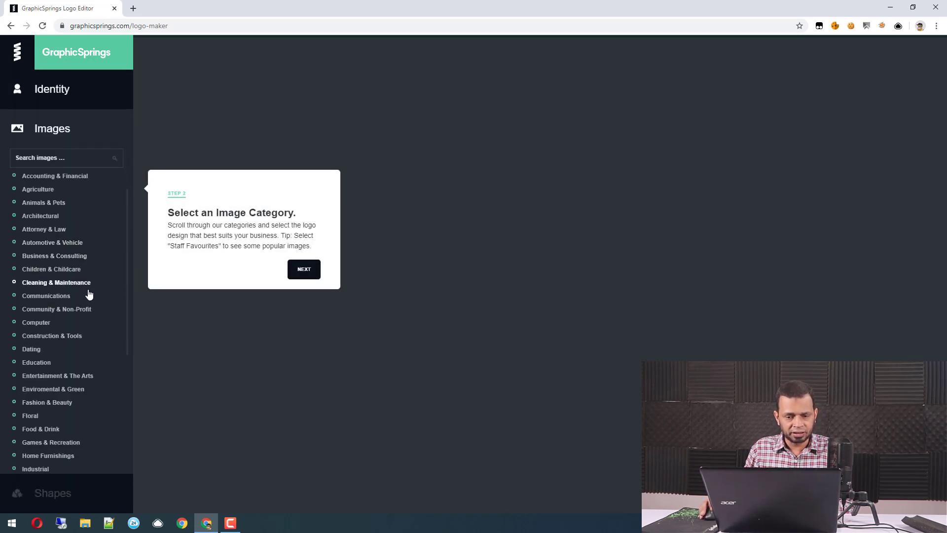
{"action": "left_click", "coordinate": [312, 269]}
{"action": "left_click", "coordinate": [427, 241]}
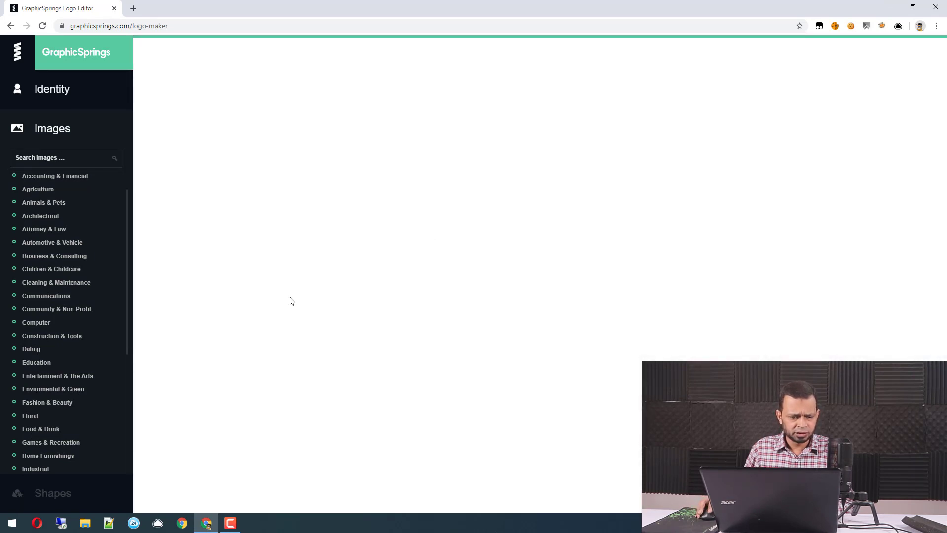
{"action": "scroll", "coordinate": [62, 435], "scroll_direction": "down", "scroll_amount": 1}
{"action": "scroll", "coordinate": [54, 474], "scroll_direction": "down", "scroll_amount": 4}
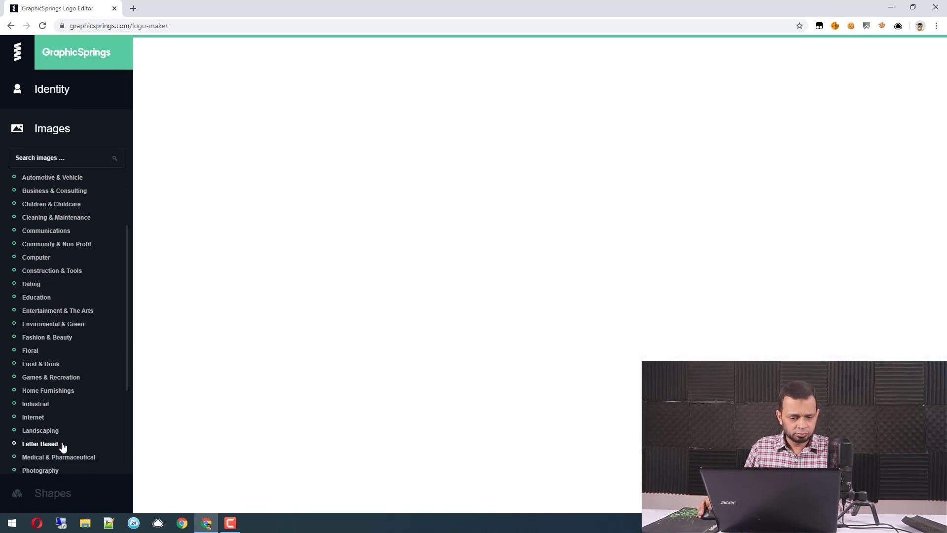
{"action": "scroll", "coordinate": [81, 434], "scroll_direction": "down", "scroll_amount": 3}
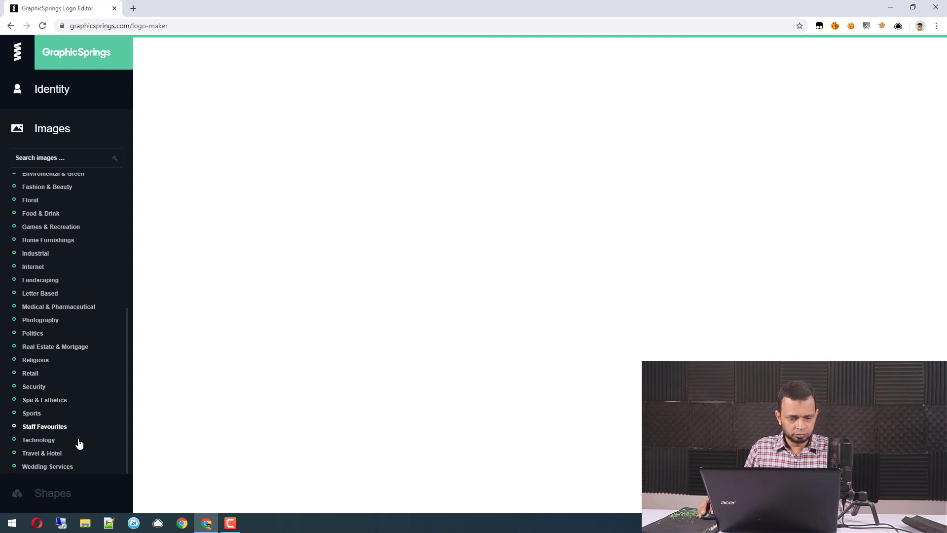
{"action": "left_click", "coordinate": [50, 444]}
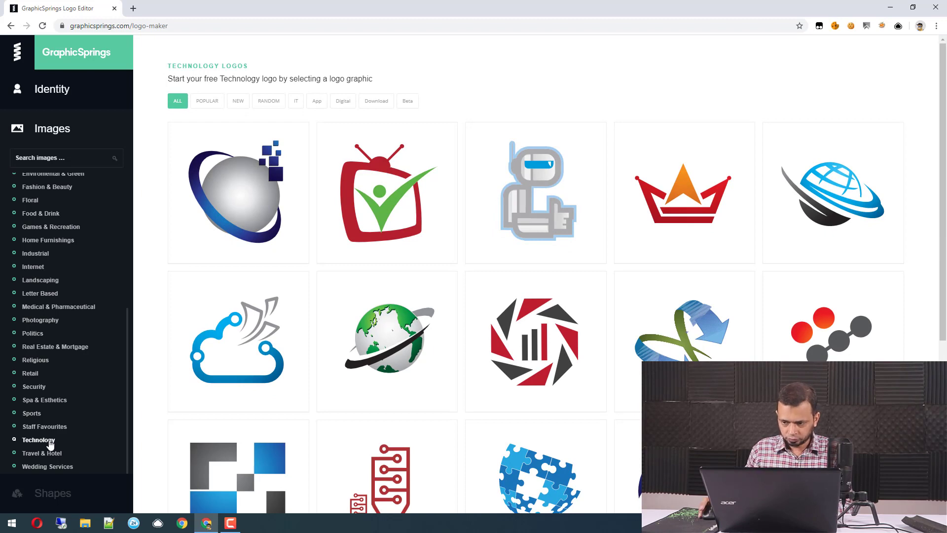
Browse the Technology graphics and choose the red and dark grey aperture ring with three bars inside.
{"action": "scroll", "coordinate": [425, 357], "scroll_direction": "down", "scroll_amount": 5}
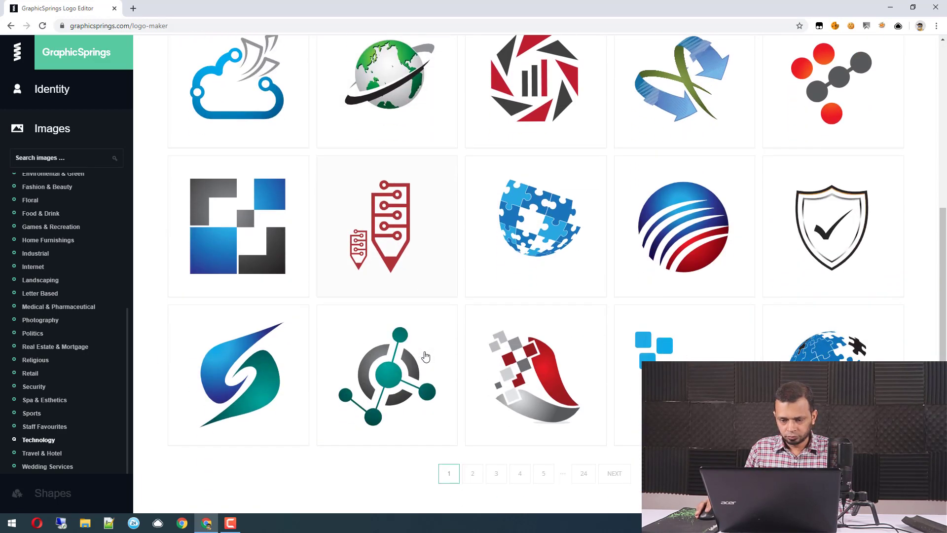
{"action": "scroll", "coordinate": [444, 383], "scroll_direction": "up", "scroll_amount": 5}
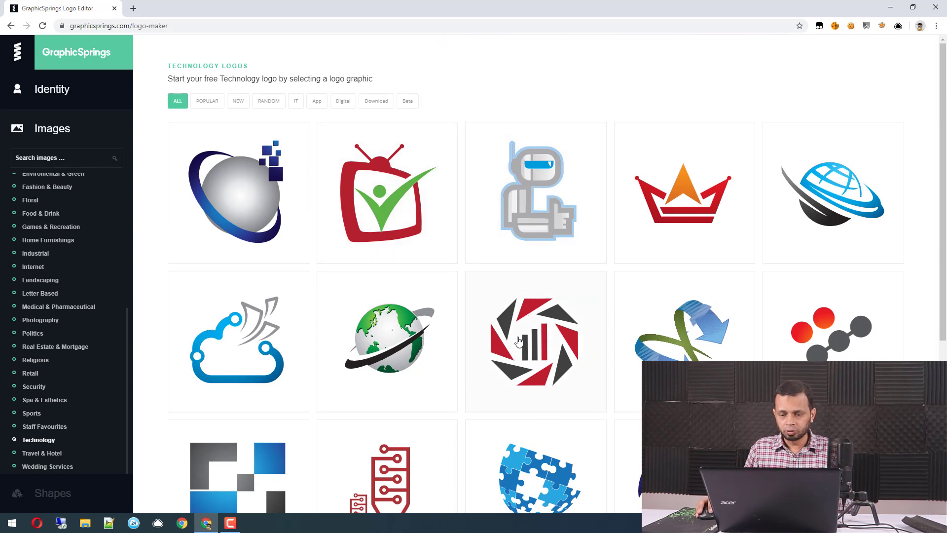
{"action": "left_click", "coordinate": [542, 339]}
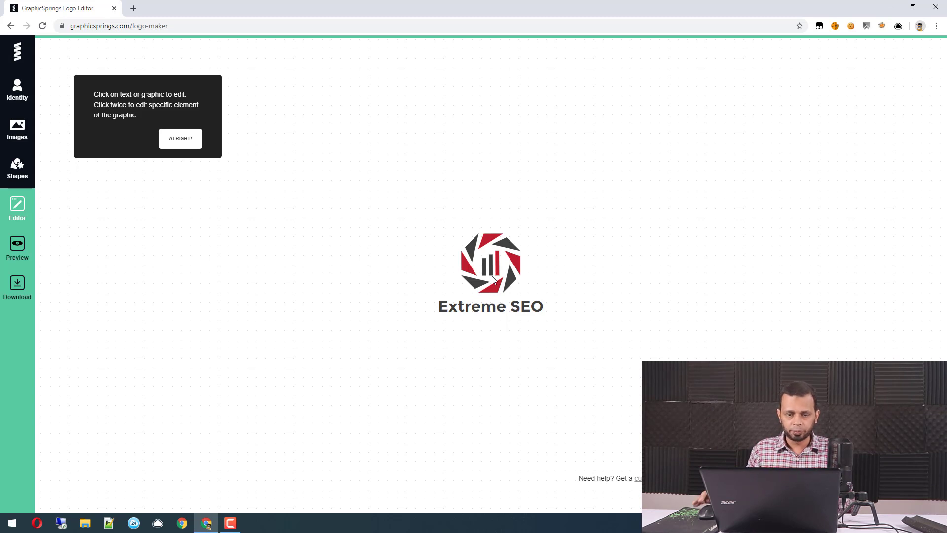
Enlarge the aperture graphic to about four times its size and place it in the left part of the canvas.
{"action": "left_click", "coordinate": [196, 144]}
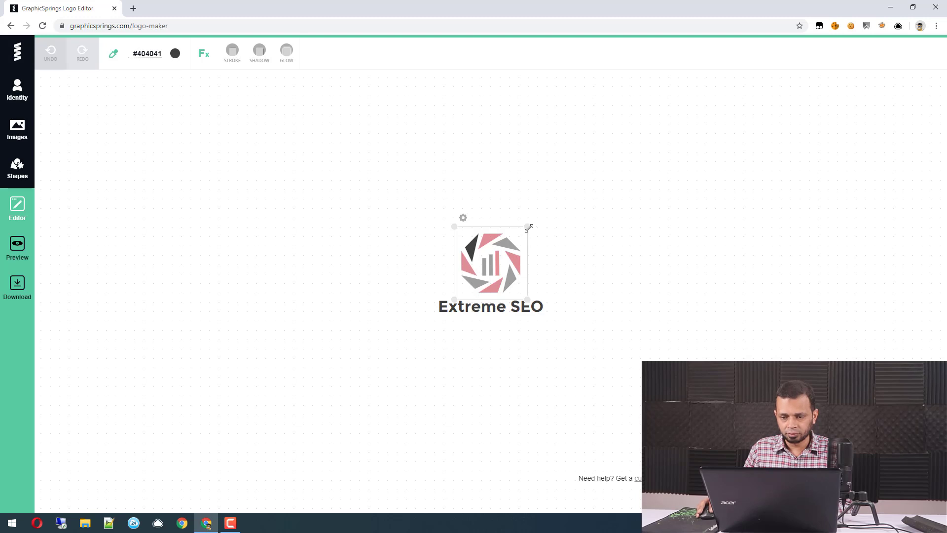
{"action": "left_click_drag", "start_coordinate": [549, 220], "coordinate": [784, 110]}
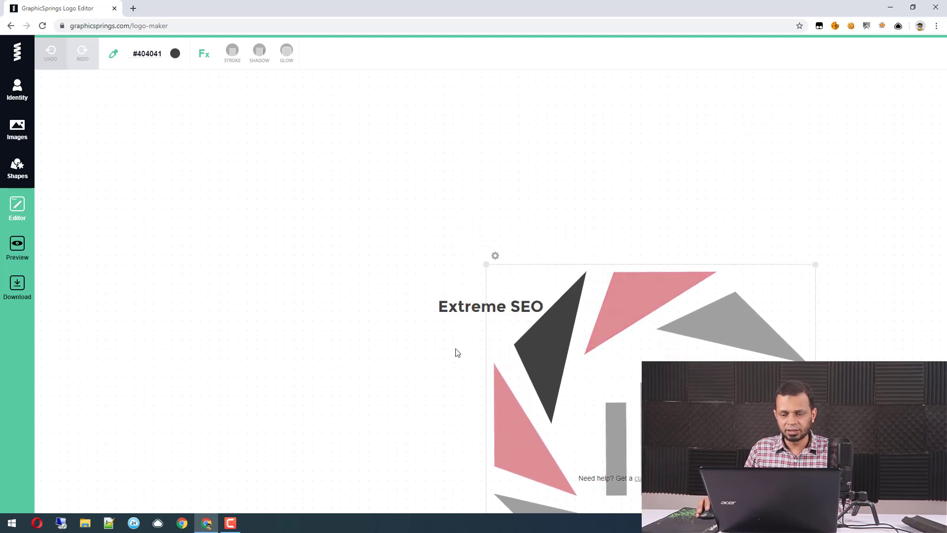
{"action": "left_click", "coordinate": [494, 256]}
{"action": "left_click", "coordinate": [506, 267]}
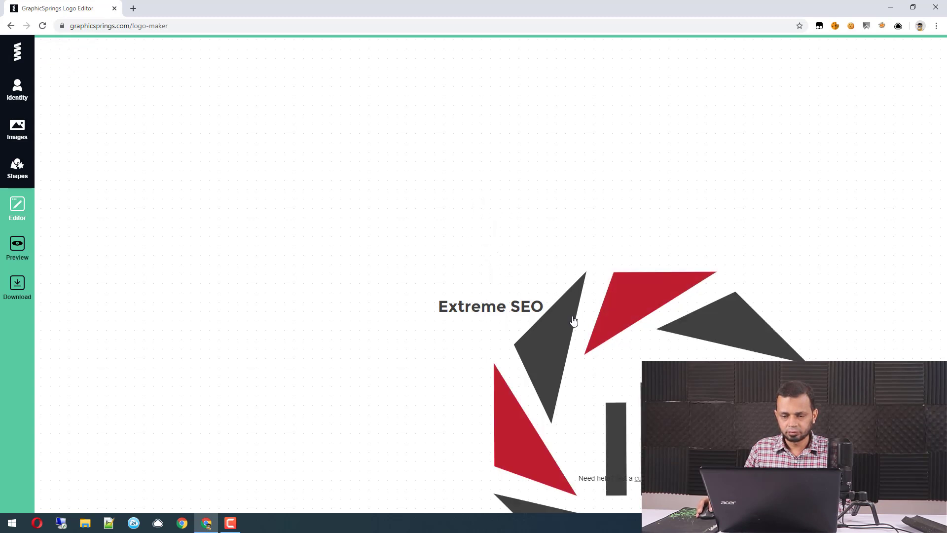
{"action": "left_click_drag", "start_coordinate": [570, 319], "coordinate": [156, 174]}
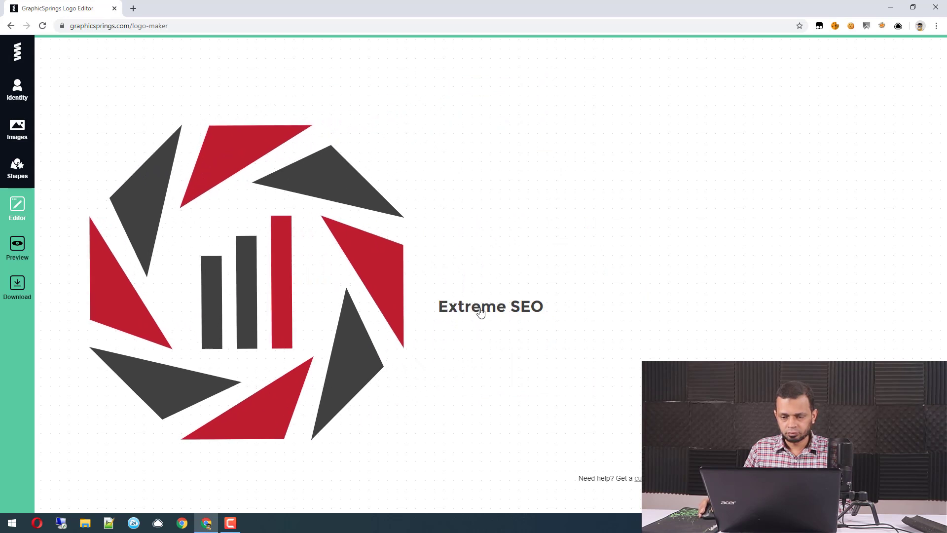
Move the Extreme SEO text away to the canvas's lower right and shift the graphic toward the middle.
{"action": "left_click", "coordinate": [481, 312]}
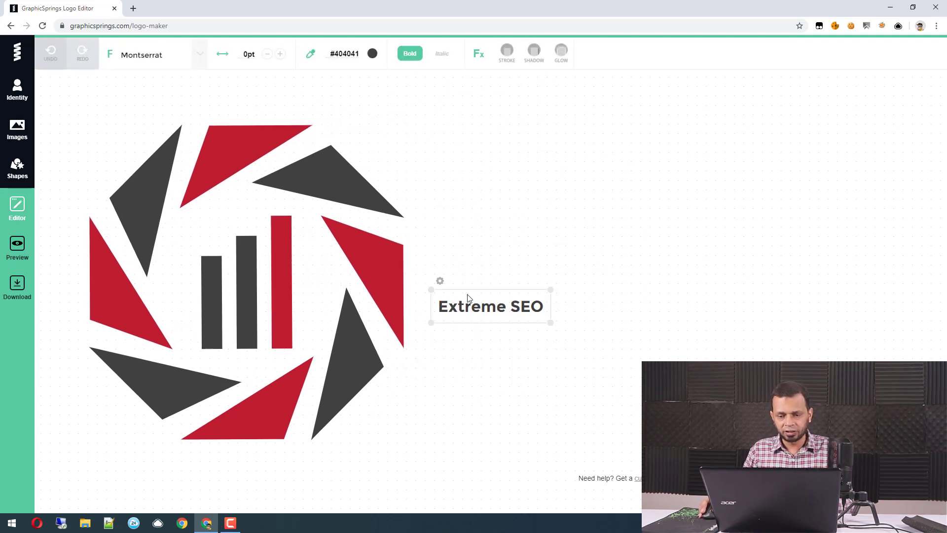
{"action": "left_click_drag", "start_coordinate": [468, 309], "coordinate": [765, 377]}
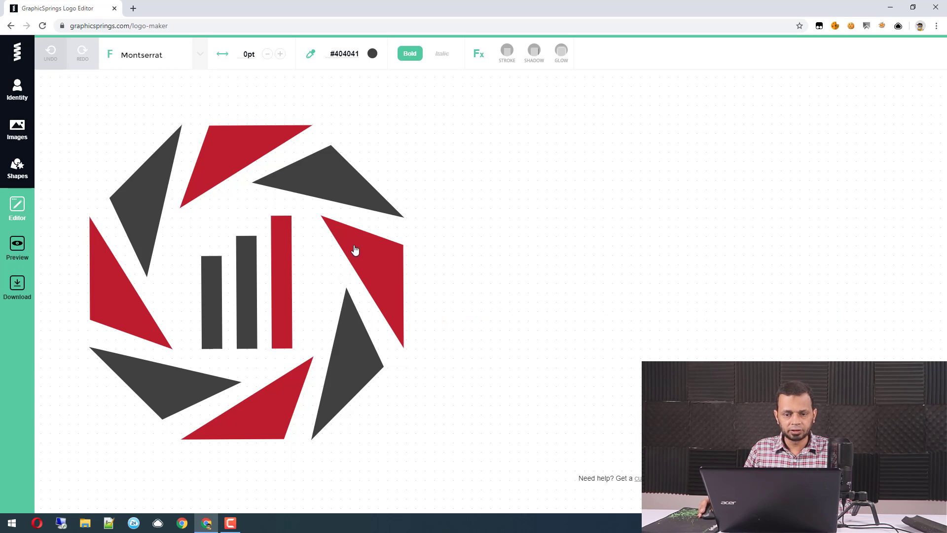
{"action": "left_click_drag", "start_coordinate": [250, 277], "coordinate": [389, 253]}
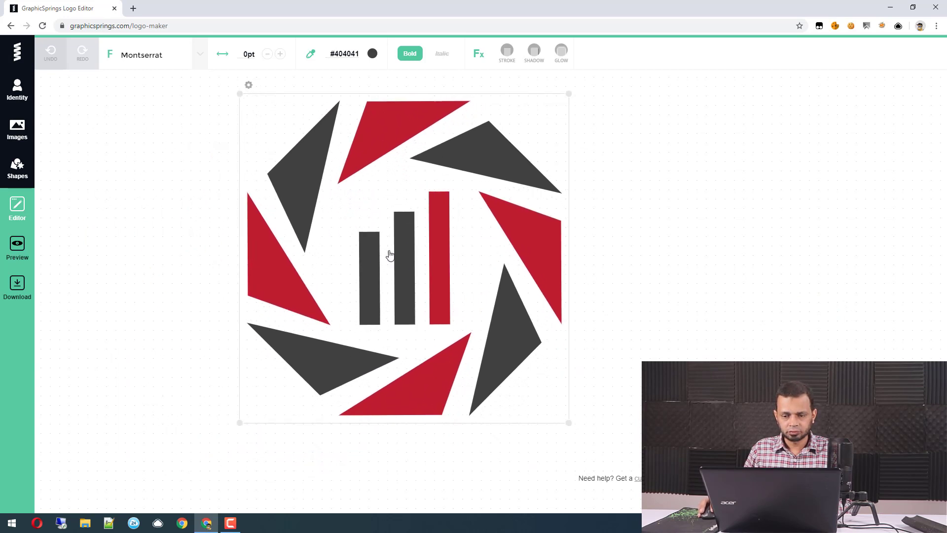
{"action": "left_click", "coordinate": [634, 197]}
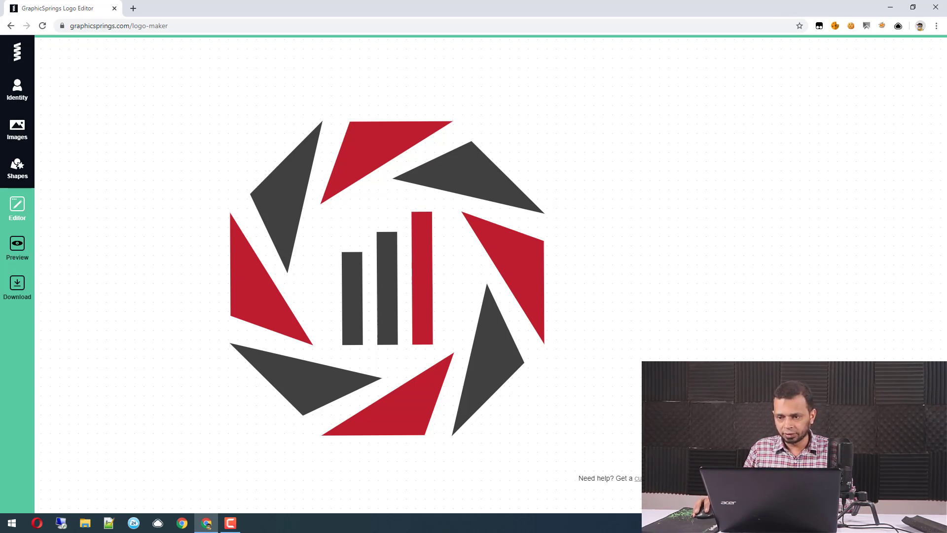
Try to capture the enlarged graphic with the screenshot extension and open the newest listed screenshot's link.
{"action": "right_click", "coordinate": [819, 326]}
{"action": "left_click", "coordinate": [755, 332]}
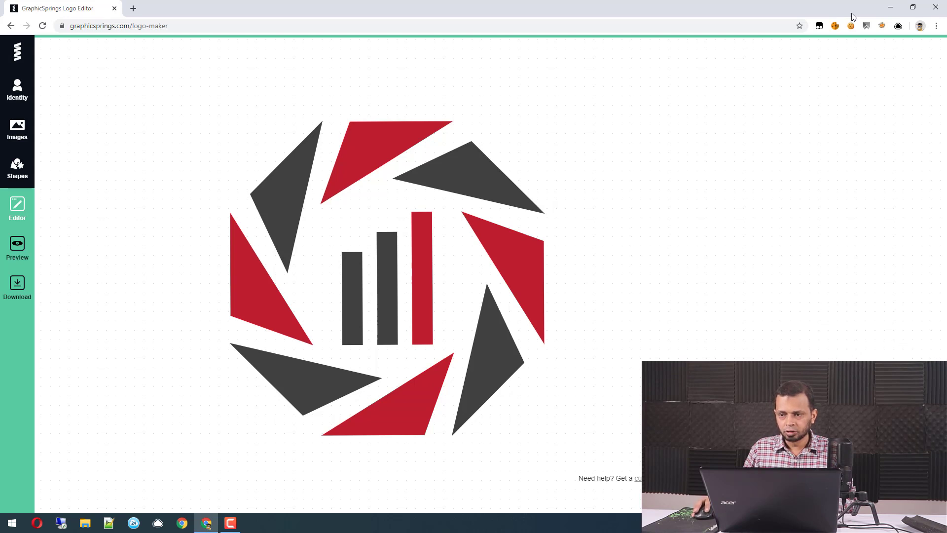
{"action": "left_click", "coordinate": [898, 27]}
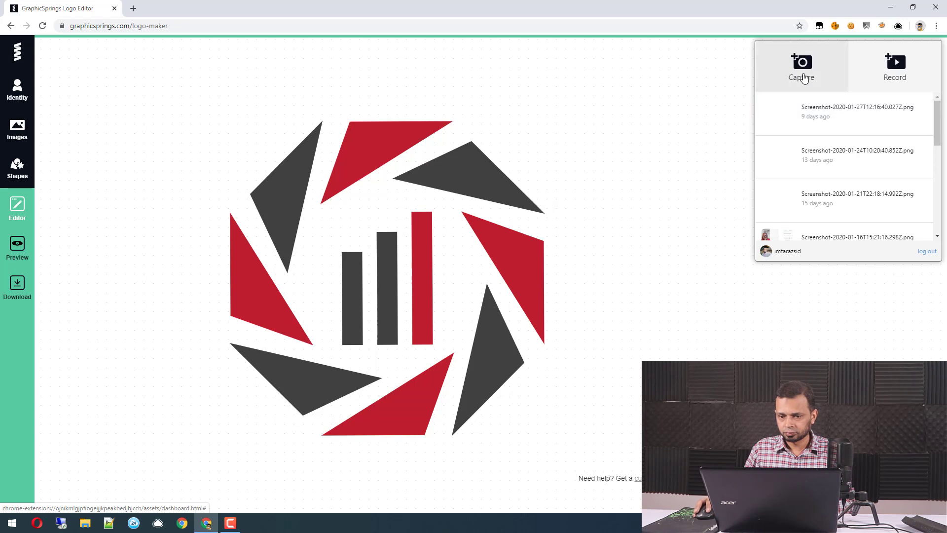
{"action": "left_click", "coordinate": [802, 69]}
{"action": "left_click_drag", "start_coordinate": [173, 112], "coordinate": [587, 448]}
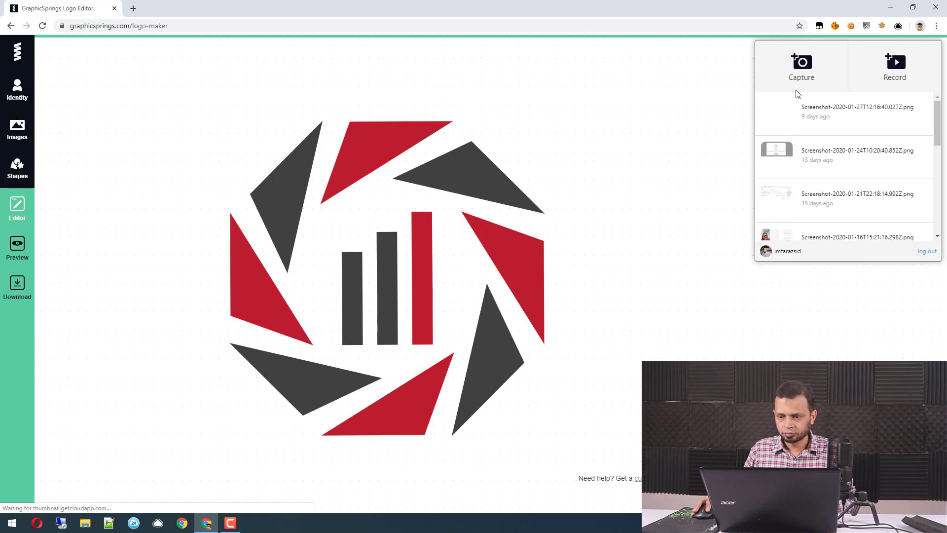
{"action": "mouse_move", "coordinate": [817, 113]}
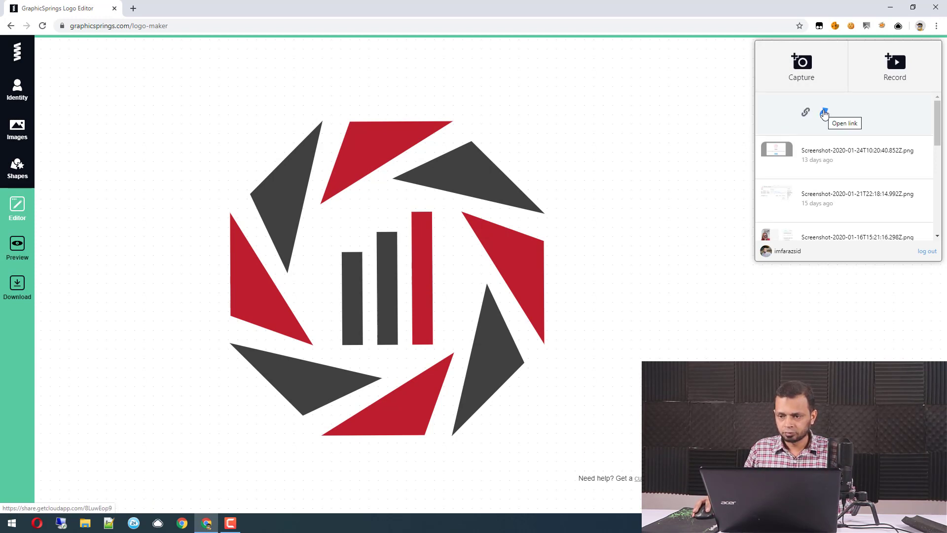
{"action": "left_click", "coordinate": [824, 113]}
Return to the logo maker and look over the logo's website and T-shirt mockups.
{"action": "left_click", "coordinate": [93, 7]}
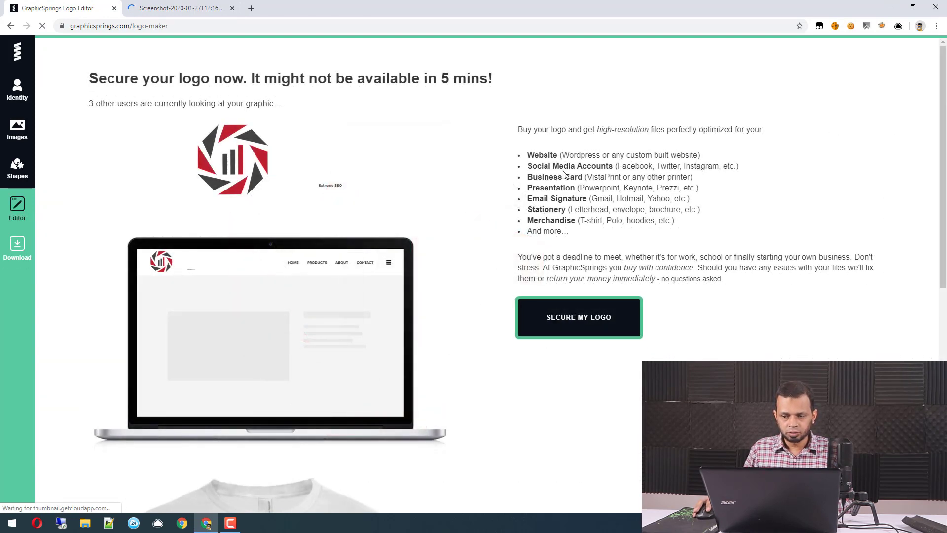
{"action": "scroll", "coordinate": [566, 175], "scroll_direction": "down", "scroll_amount": 5}
{"action": "scroll", "coordinate": [543, 201], "scroll_direction": "down", "scroll_amount": 4}
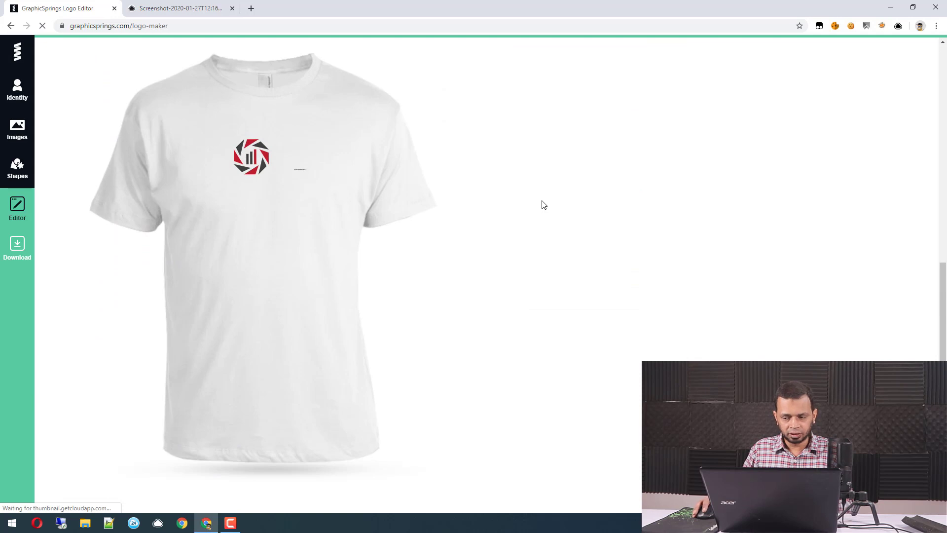
{"action": "scroll", "coordinate": [543, 203], "scroll_direction": "up", "scroll_amount": 9}
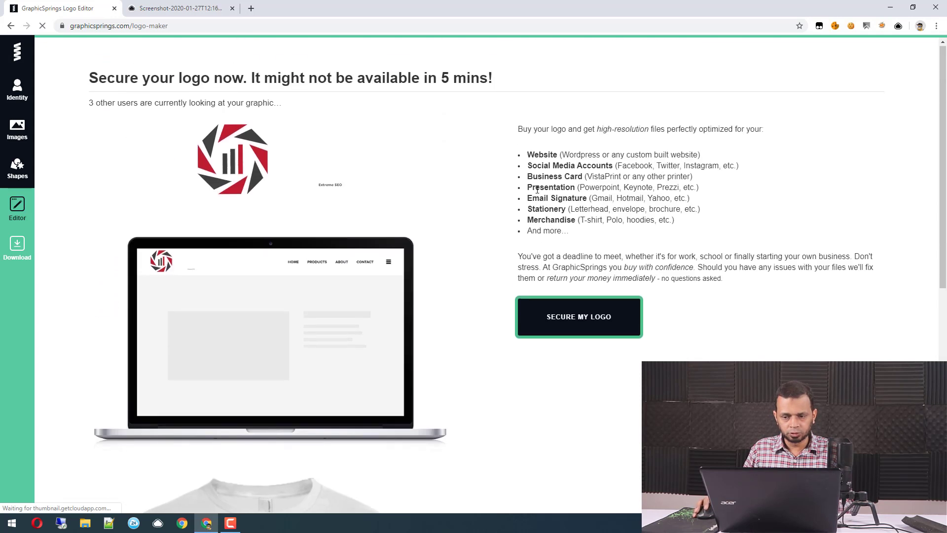
Proceed to the logo checkout and compare the Standard and Pro purchase options.
{"action": "left_click", "coordinate": [585, 322]}
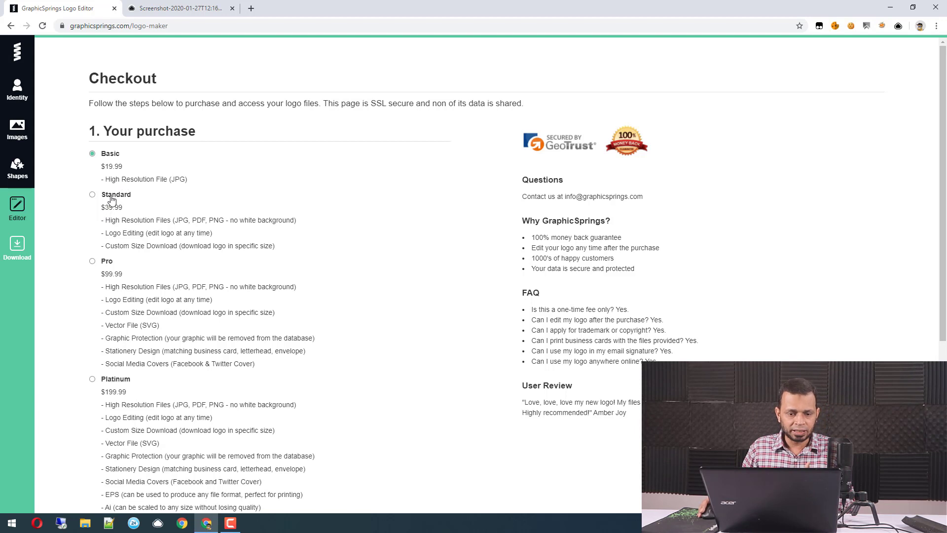
{"action": "left_click", "coordinate": [112, 196]}
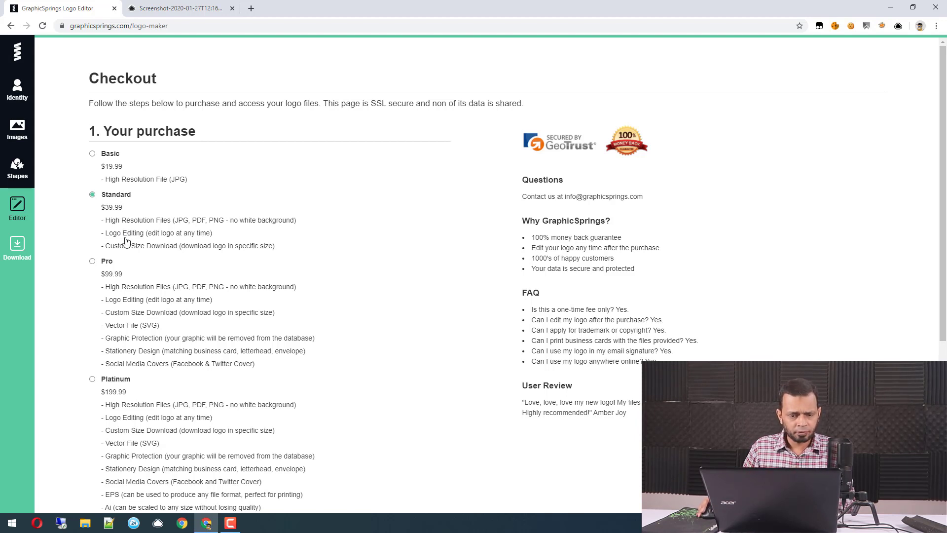
{"action": "left_click", "coordinate": [110, 265]}
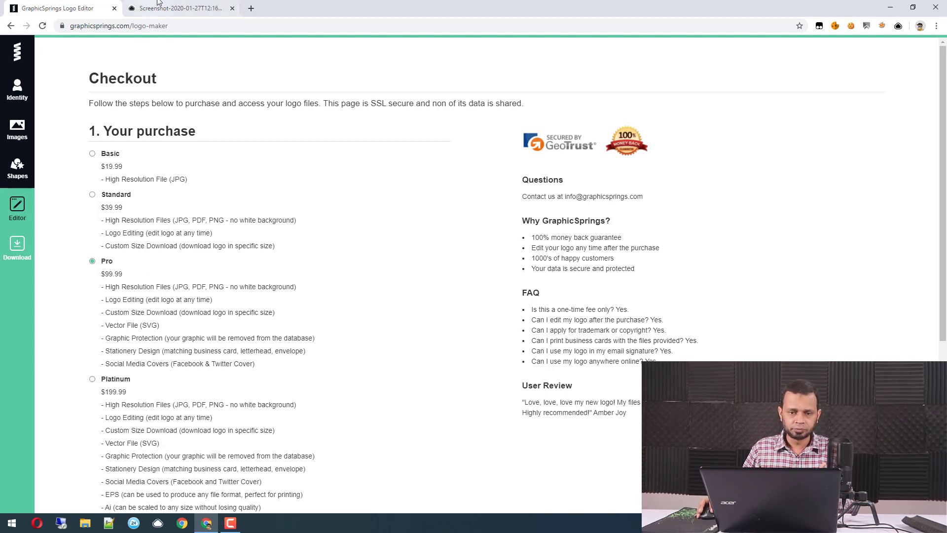
Switch to the screenshot page and save the logo image to the Desktop as a PNG under its suggested name.
{"action": "left_click", "coordinate": [178, 9]}
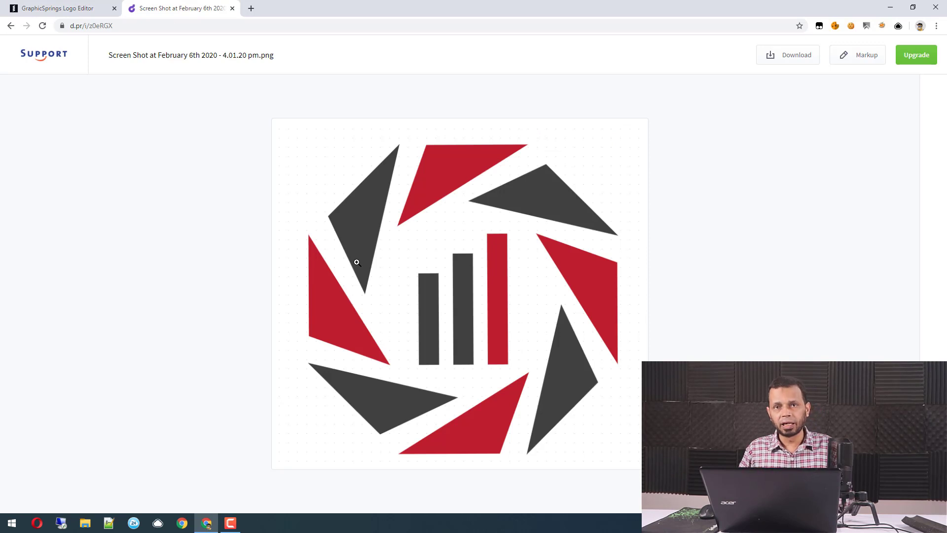
{"action": "right_click", "coordinate": [413, 211]}
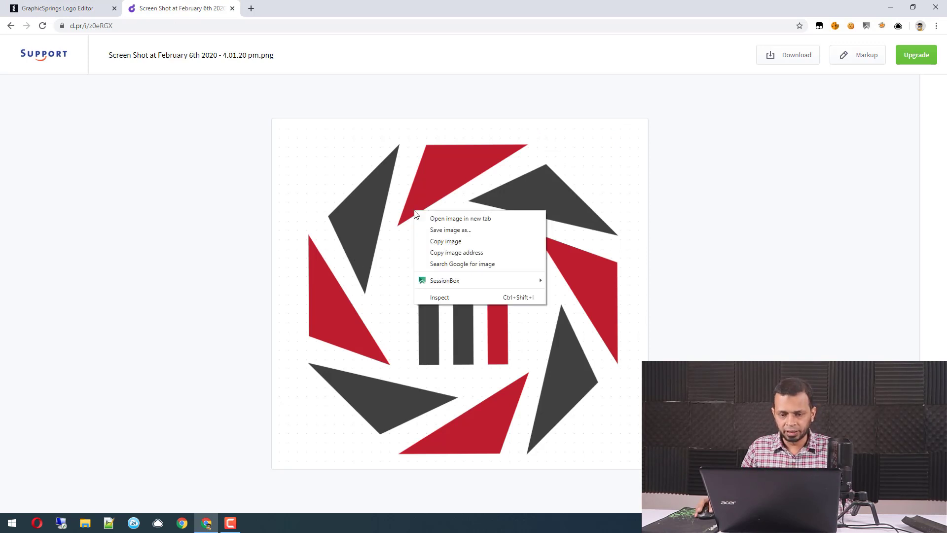
{"action": "left_click", "coordinate": [431, 235]}
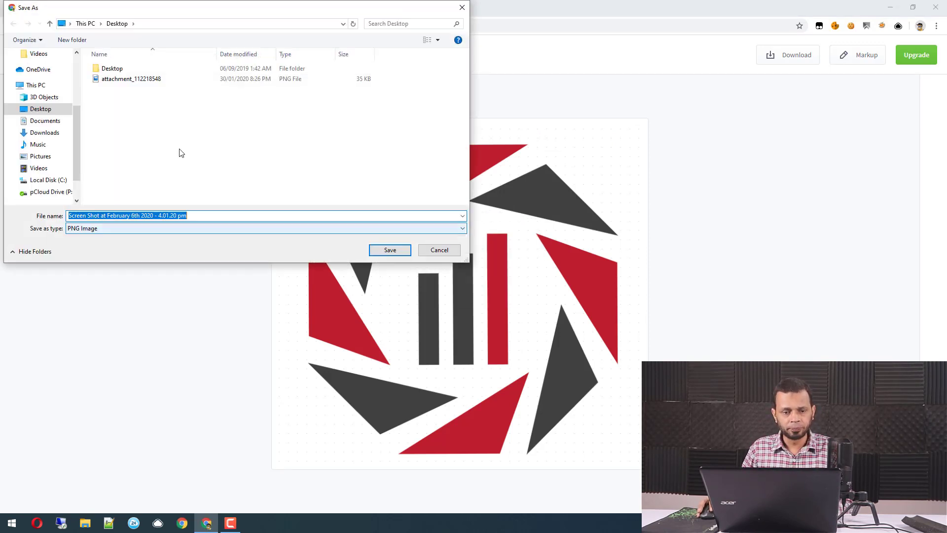
{"action": "left_click", "coordinate": [388, 249]}
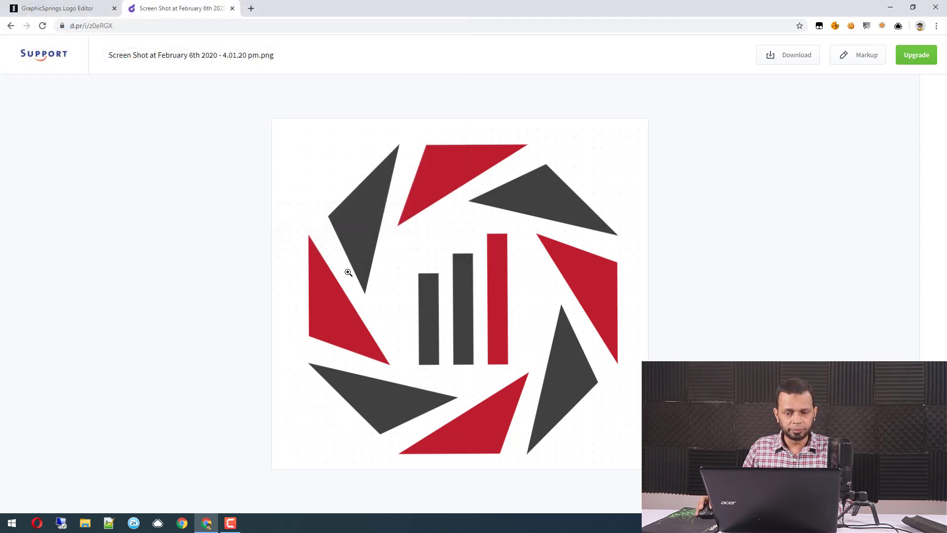
Minimize the browser and launch Vector Magic from the desktop.
{"action": "left_click", "coordinate": [890, 7]}
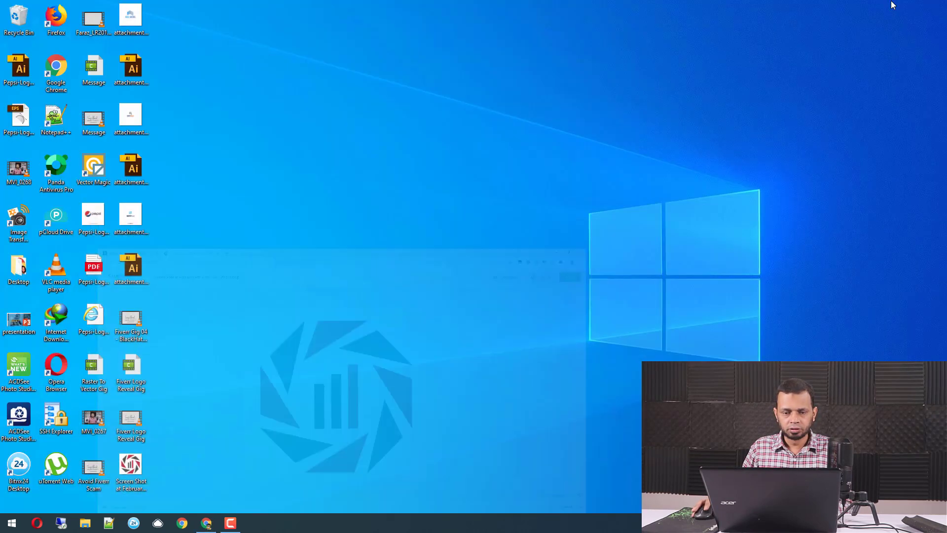
{"action": "double_click", "coordinate": [99, 171]}
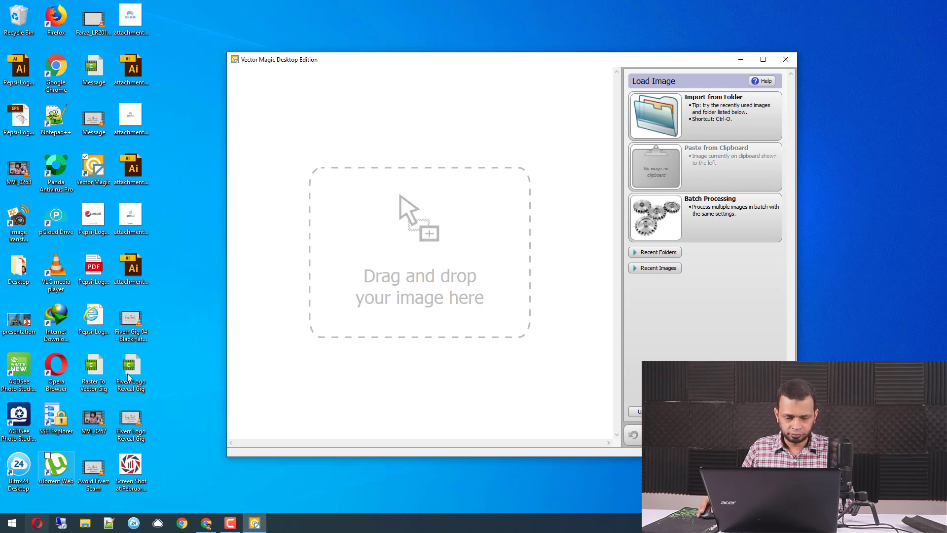
Load the new screenshot from the desktop and vectorize it with medium input quality, custom colors and the suggested white, dark grey and red palette.
{"action": "left_click_drag", "start_coordinate": [137, 475], "coordinate": [427, 220]}
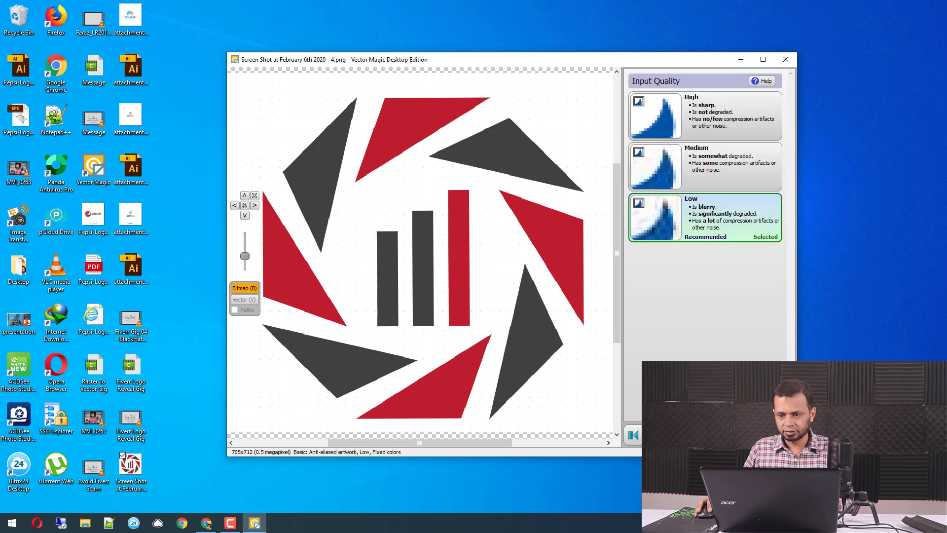
{"action": "left_click", "coordinate": [711, 174]}
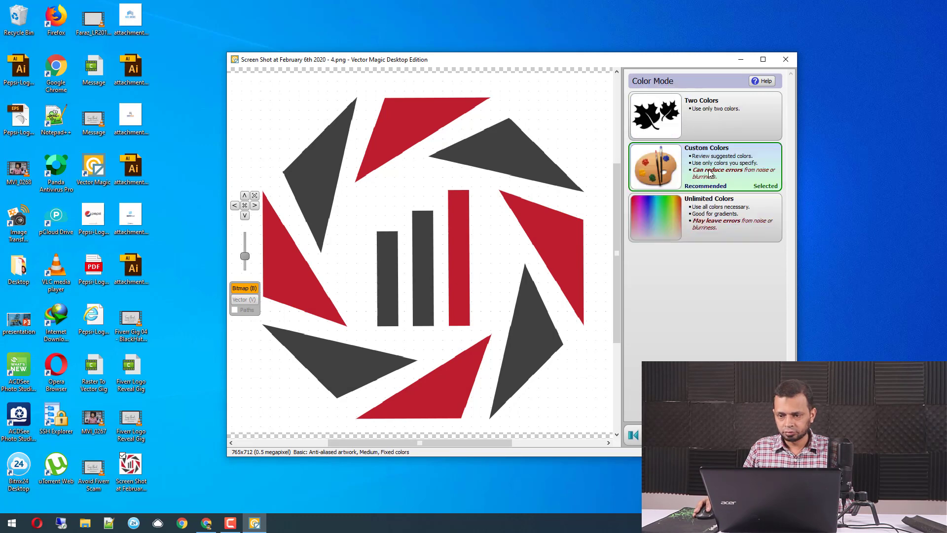
{"action": "left_click", "coordinate": [705, 165]}
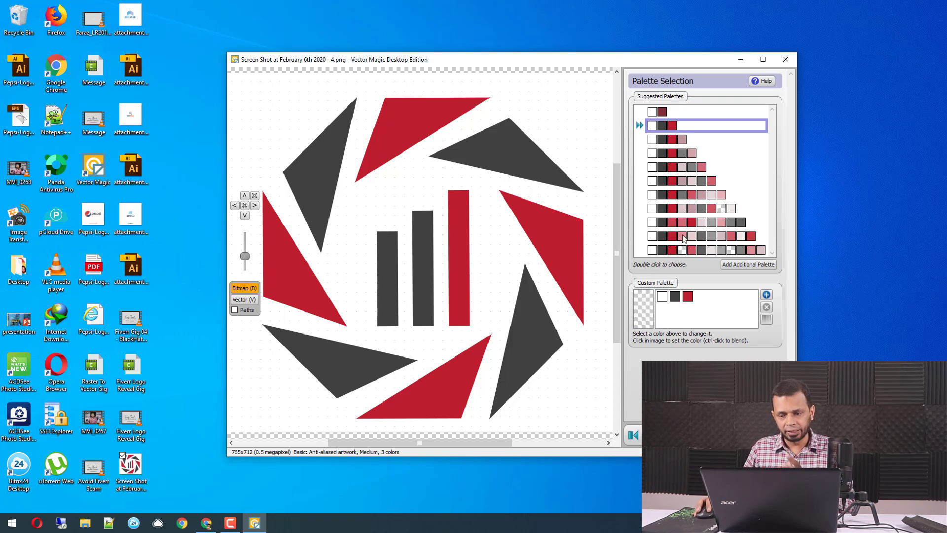
{"action": "double_click", "coordinate": [706, 125]}
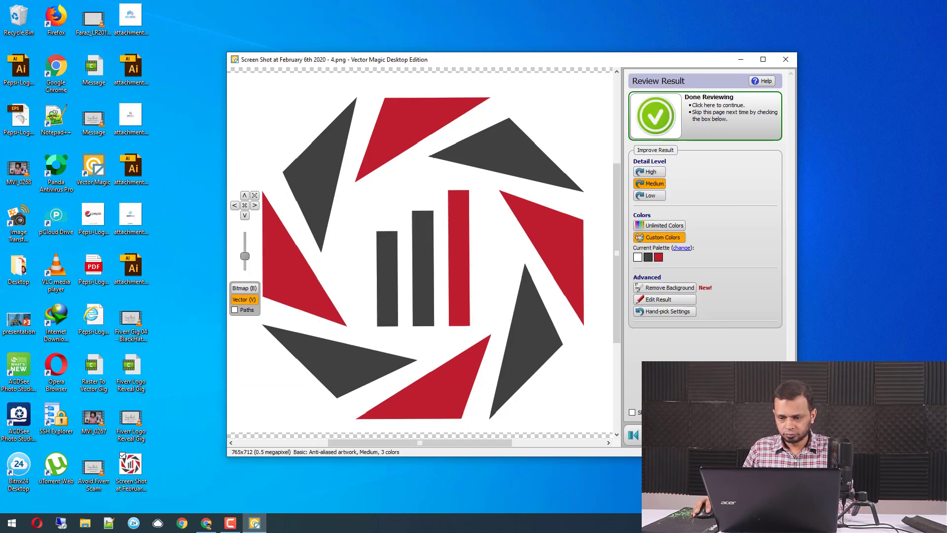
Remove the white background shape from the vectorized logo and return to the result review.
{"action": "key", "text": "Return"}
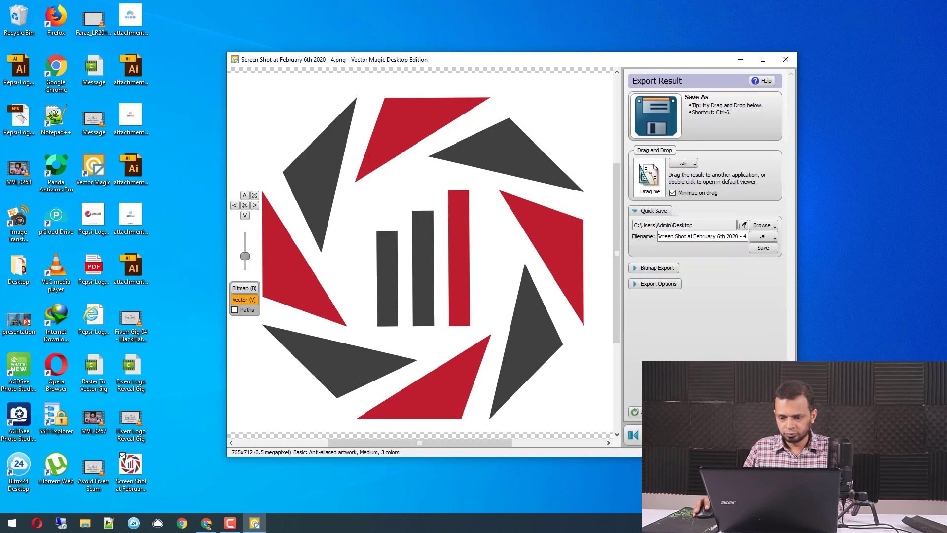
{"action": "key", "text": "BackSpace"}
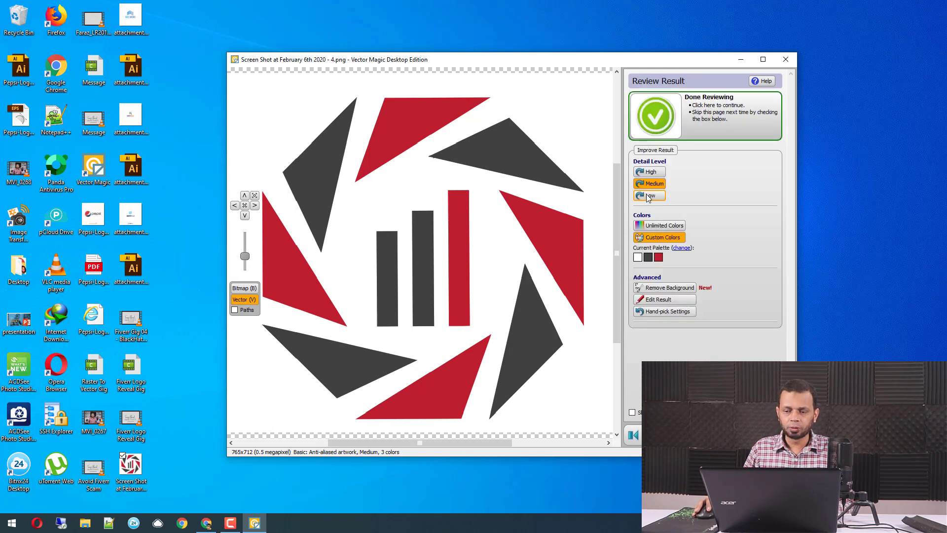
{"action": "left_click", "coordinate": [686, 288]}
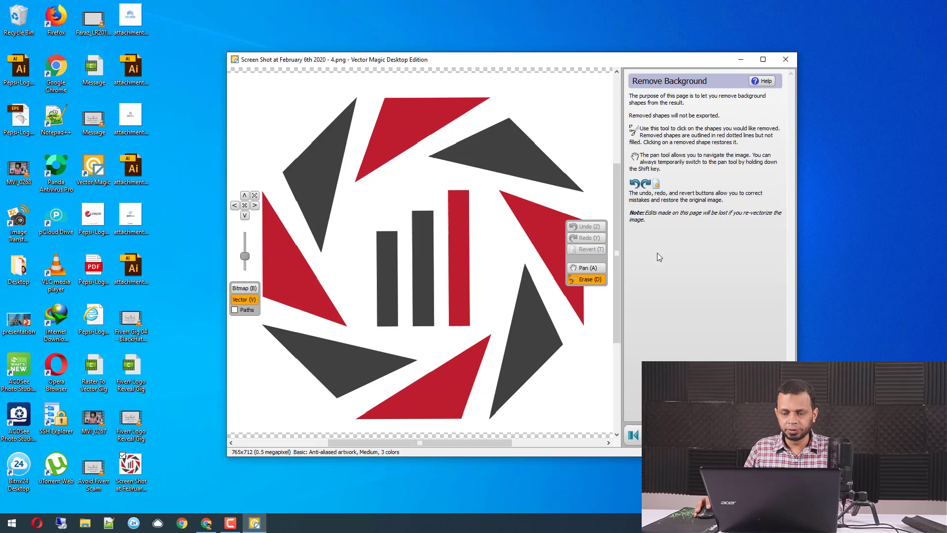
{"action": "left_click", "coordinate": [596, 126]}
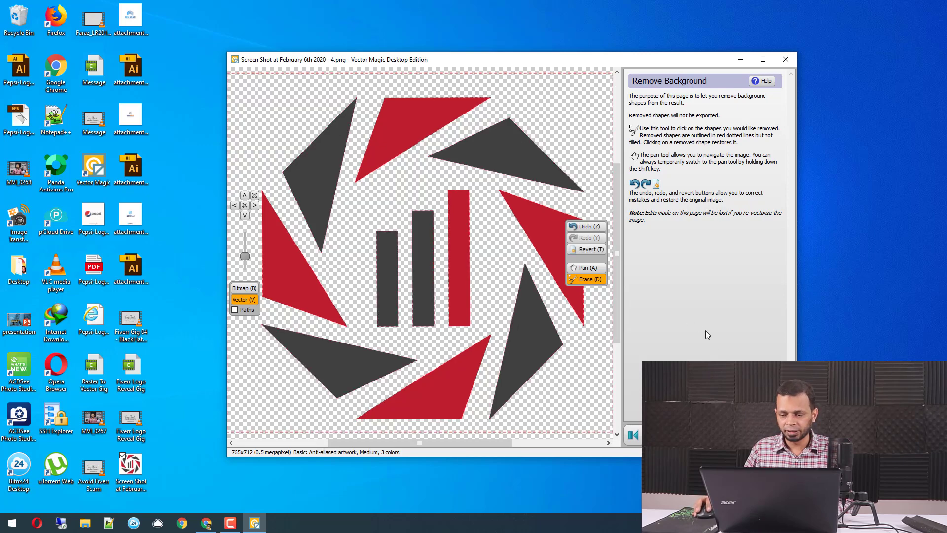
{"action": "key", "text": "BackSpace"}
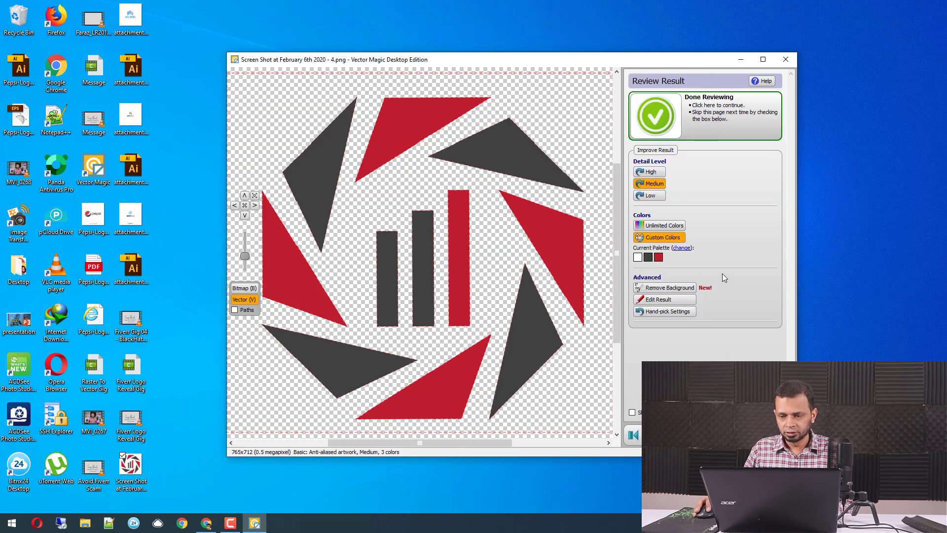
Save the vector result to the Desktop as an .ai file under its suggested name and open it in Illustrator.
{"action": "key", "text": "Return"}
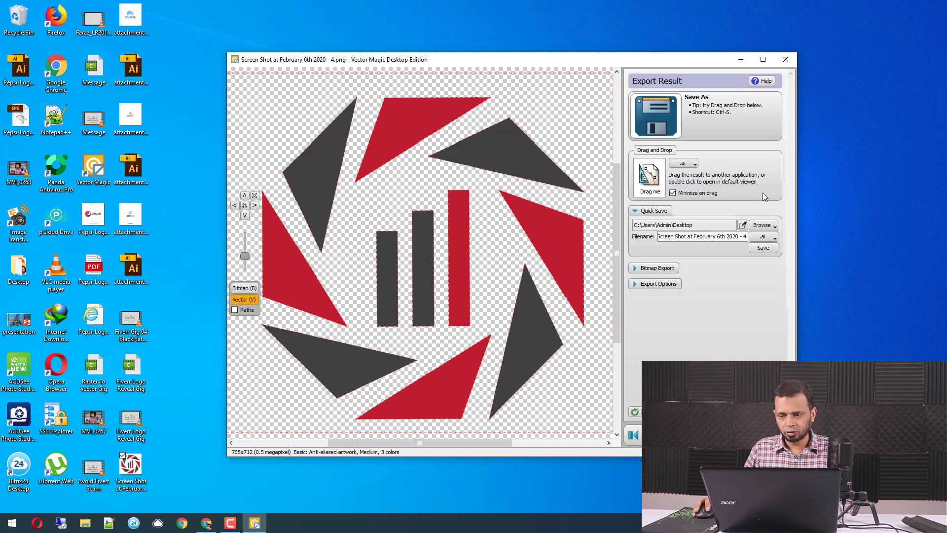
{"action": "left_click", "coordinate": [766, 237]}
{"action": "left_click", "coordinate": [768, 238]}
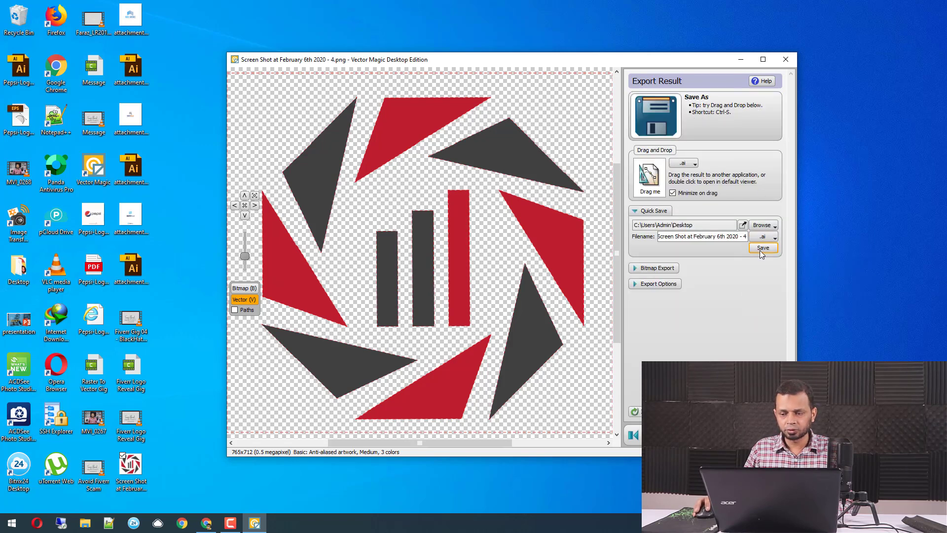
{"action": "left_click", "coordinate": [761, 249]}
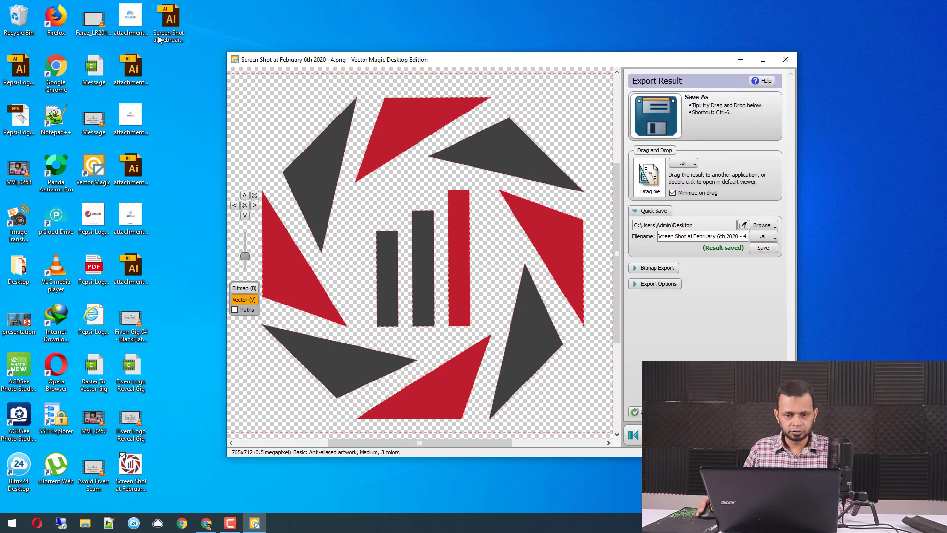
{"action": "left_click", "coordinate": [158, 39]}
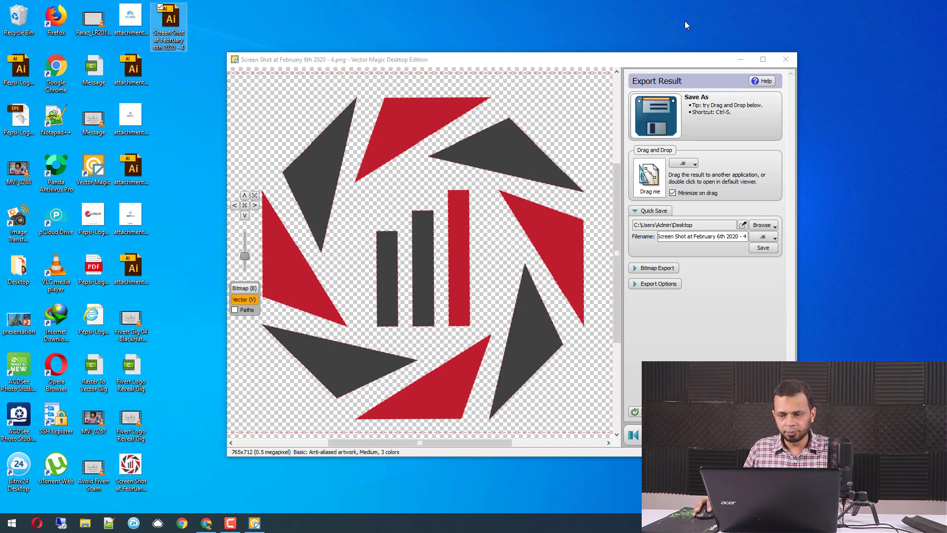
{"action": "key", "text": "Return"}
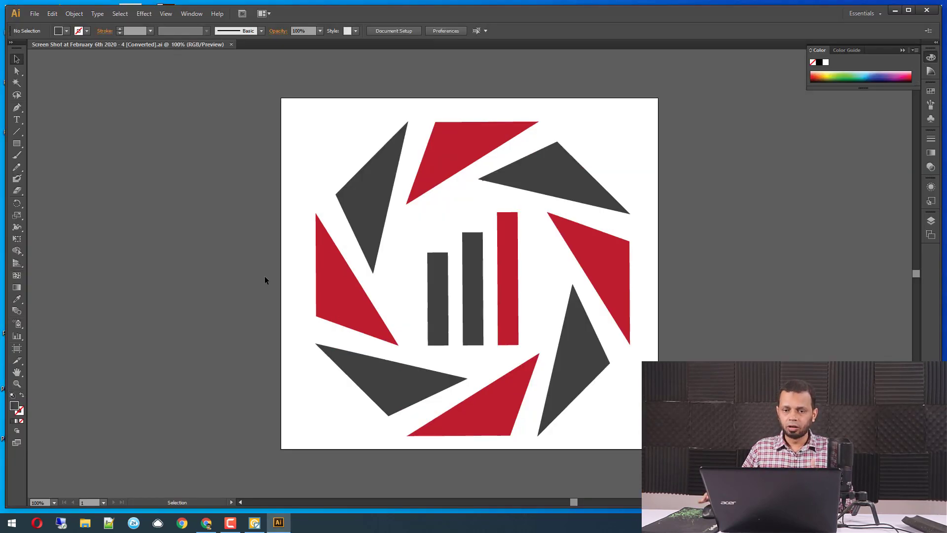
{"action": "left_click", "coordinate": [366, 185]}
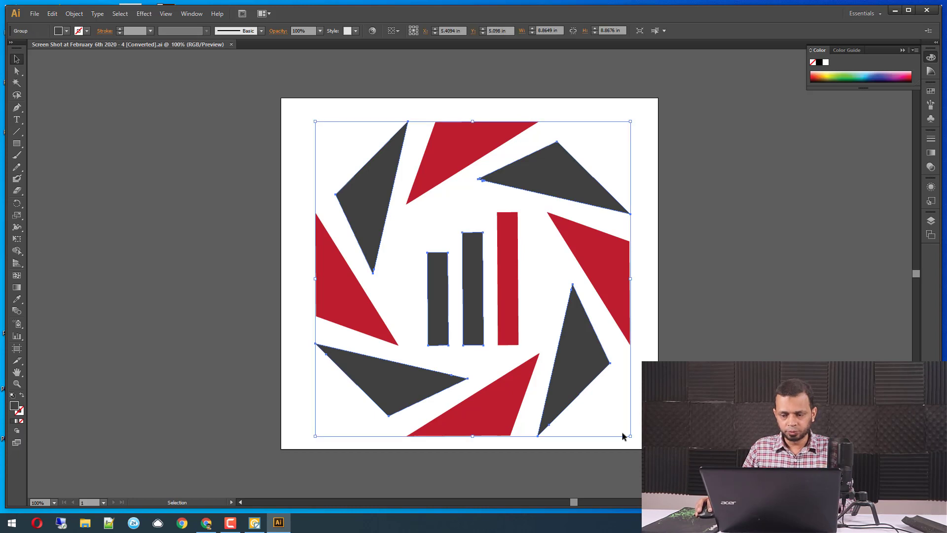
{"action": "left_click_drag", "start_coordinate": [631, 436], "coordinate": [496, 284]}
{"action": "left_click", "coordinate": [600, 398]}
{"action": "key", "text": "ctrl+z"}
{"action": "left_click", "coordinate": [598, 401]}
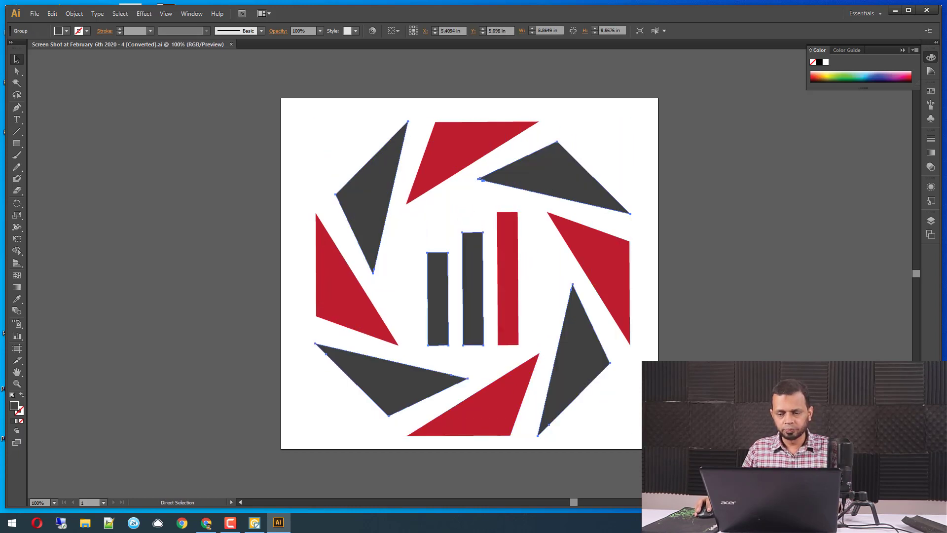
Select all the logo artwork and scale it down proportionally to about 6.27 in wide.
{"action": "key", "text": "ctrl+a"}
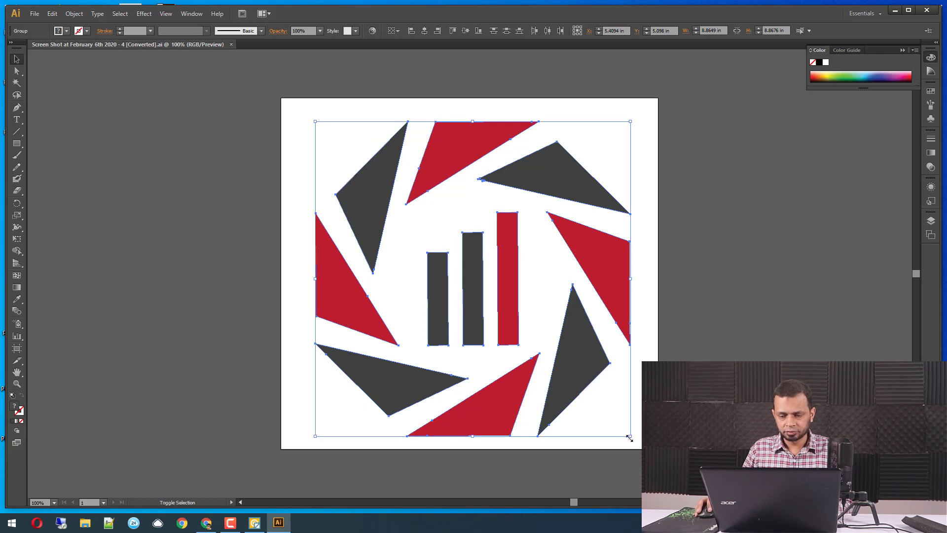
{"action": "left_click_drag", "start_coordinate": [630, 438], "coordinate": [539, 345]}
{"action": "left_click", "coordinate": [592, 393]}
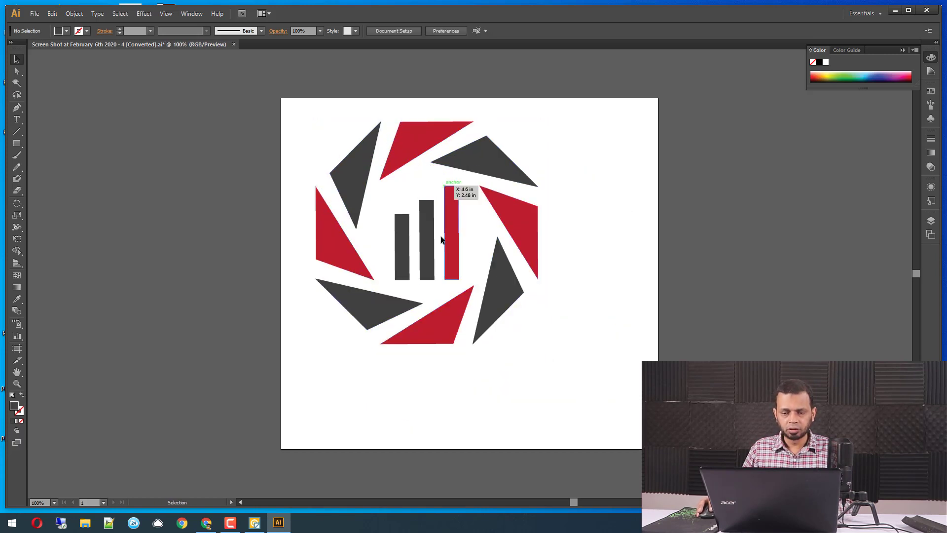
{"action": "left_click", "coordinate": [518, 222]}
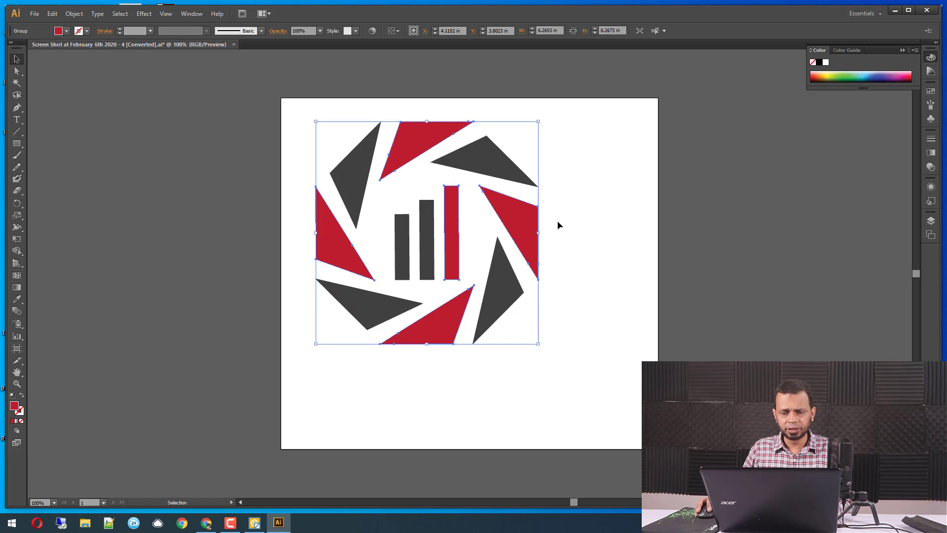
{"action": "left_click_drag", "start_coordinate": [558, 222], "coordinate": [565, 218]}
{"action": "key", "text": "ctrl+z"}
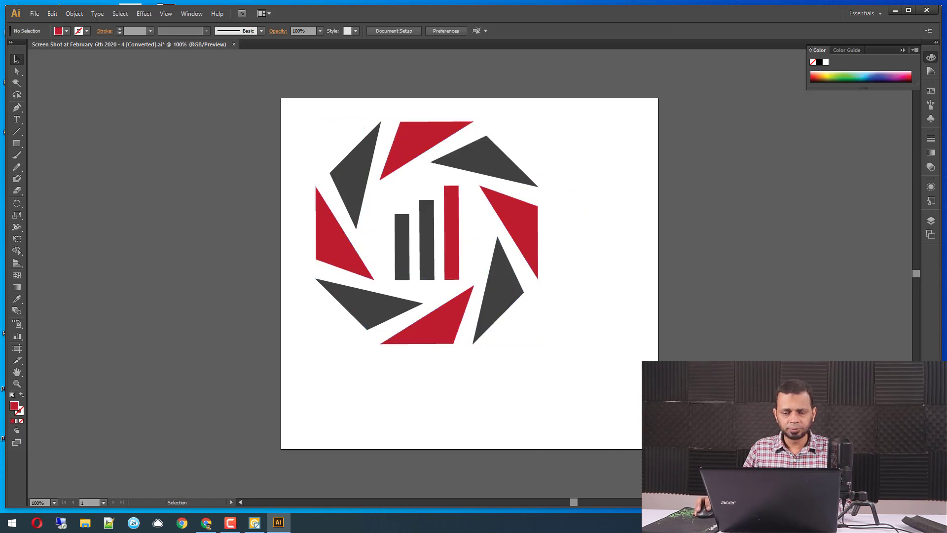
Select the whole logo and move it near the top center of the artboard, at about X 4.91 in, Y 3.69 in.
{"action": "left_click_drag", "start_coordinate": [649, 387], "coordinate": [274, 90]}
{"action": "left_click_drag", "start_coordinate": [419, 139], "coordinate": [458, 134]}
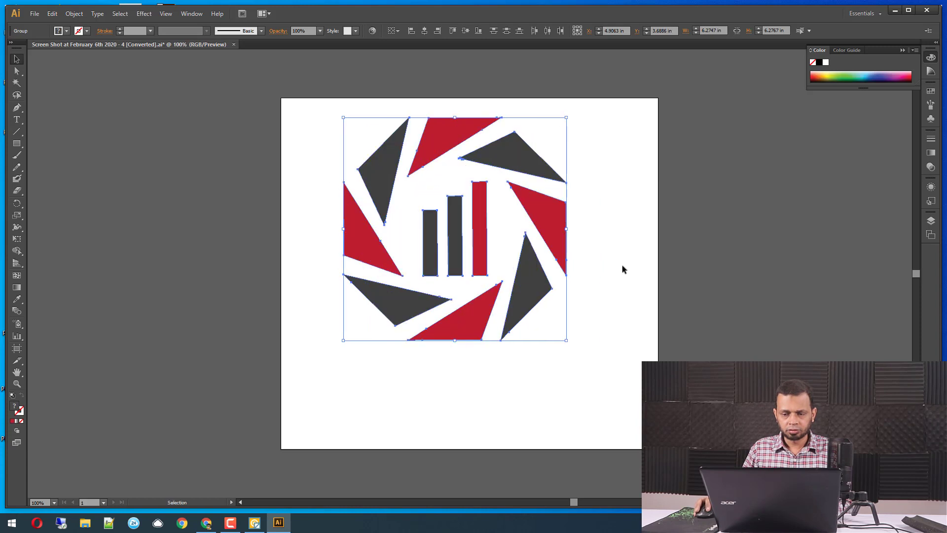
{"action": "left_click", "coordinate": [622, 265]}
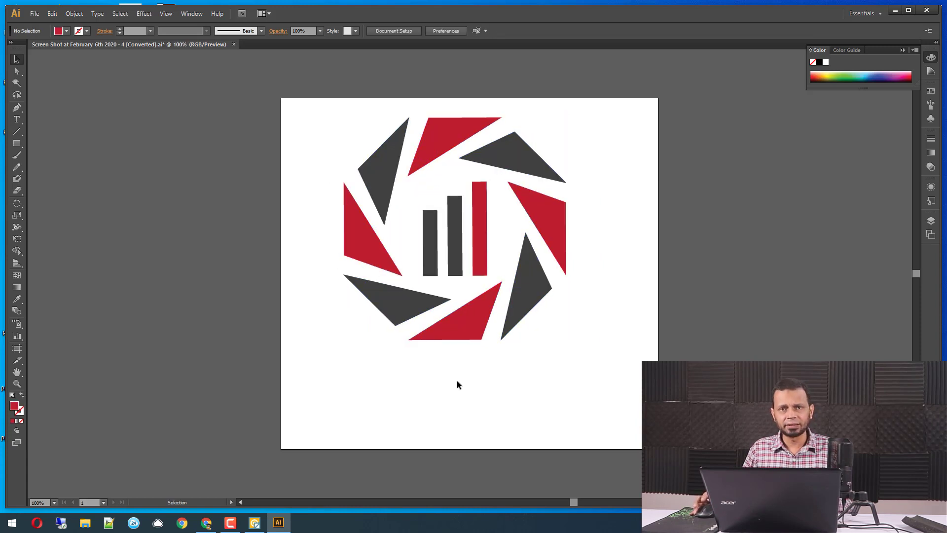
Add the text "EXTREME SEO ATTACK" on the artboard below the logo symbol.
{"action": "left_click", "coordinate": [17, 119]}
{"action": "left_click", "coordinate": [322, 378]}
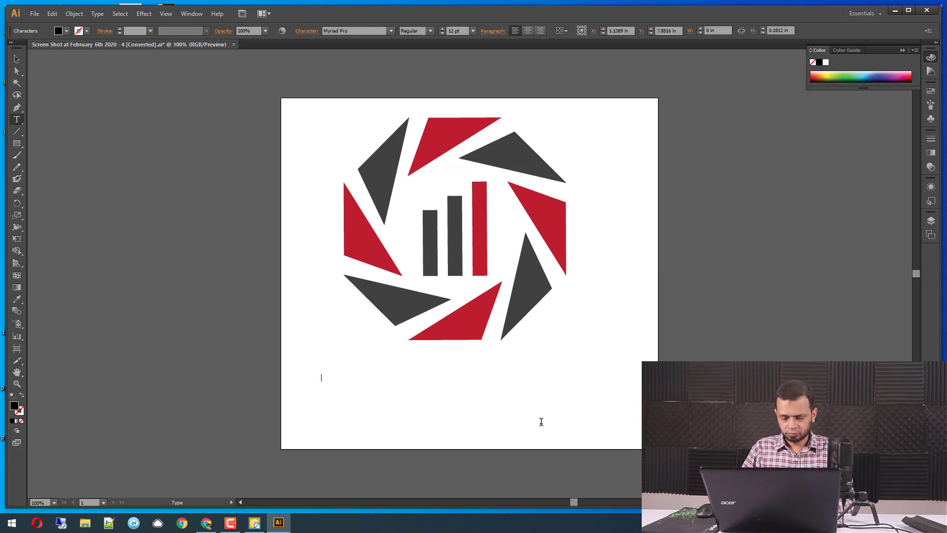
{"action": "type", "text": "EXTREME"}
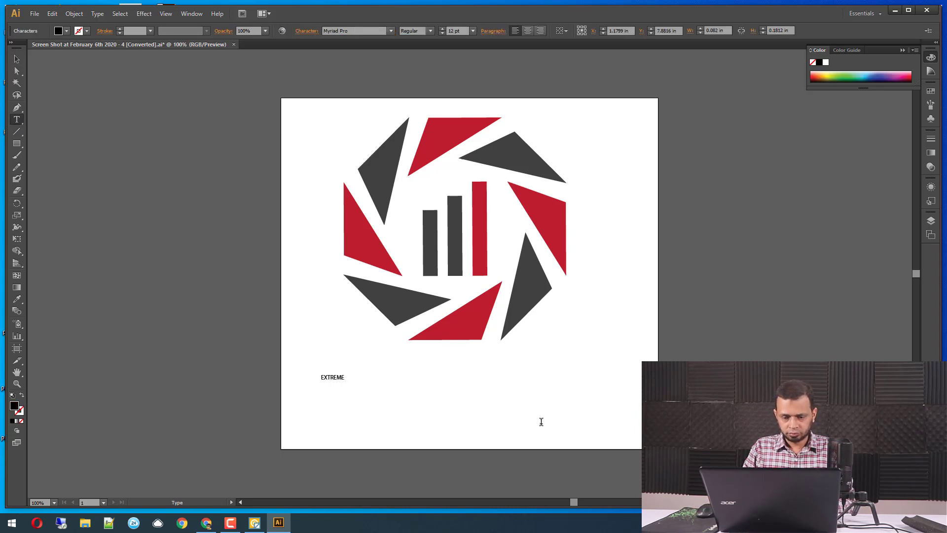
{"action": "type", "text": " SEO ATTACK"}
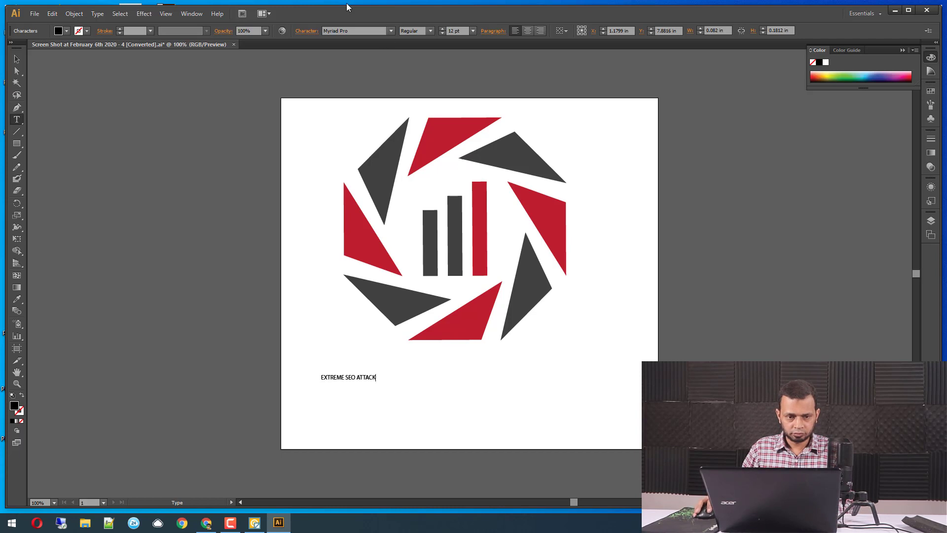
Enlarge the company name to about 7.8 in wide and move it up just beneath the logo symbol.
{"action": "left_click", "coordinate": [16, 59]}
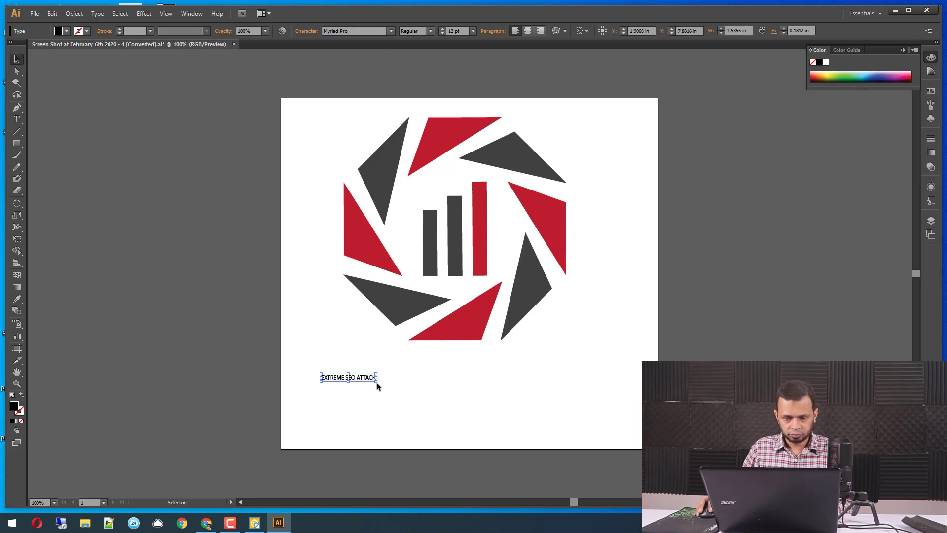
{"action": "left_click_drag", "start_coordinate": [377, 381], "coordinate": [601, 416]}
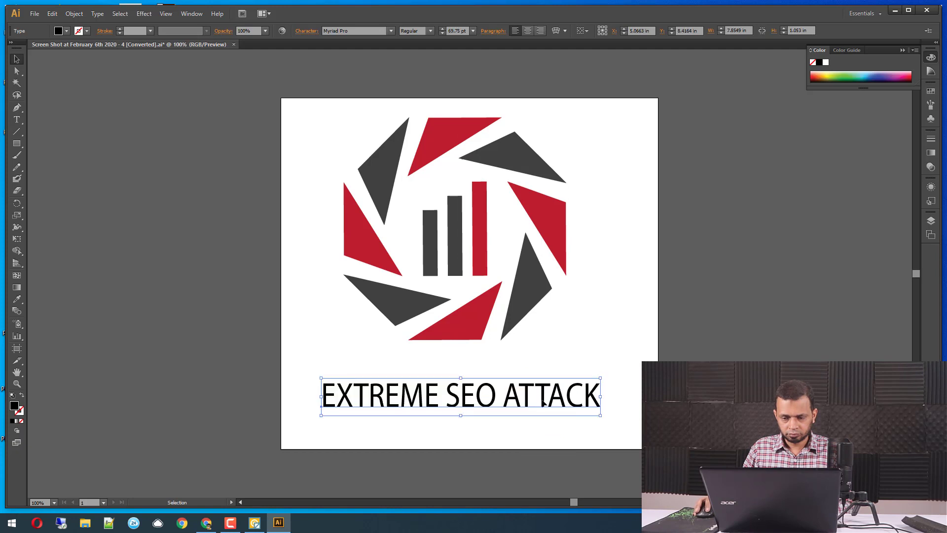
{"action": "left_click_drag", "start_coordinate": [538, 396], "coordinate": [542, 374]}
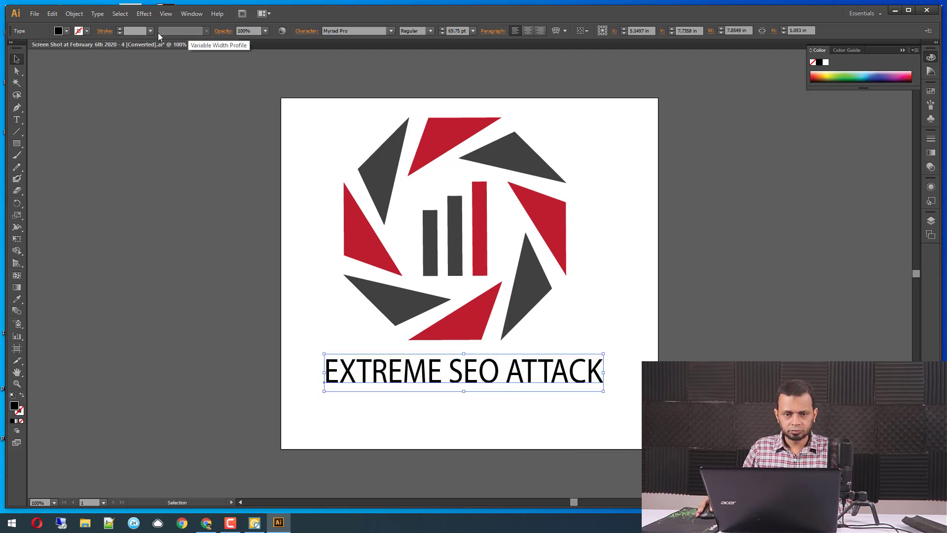
Set the company name to Bold and shift it slightly left to center it under the symbol.
{"action": "left_click", "coordinate": [431, 31]}
{"action": "left_click", "coordinate": [420, 128]}
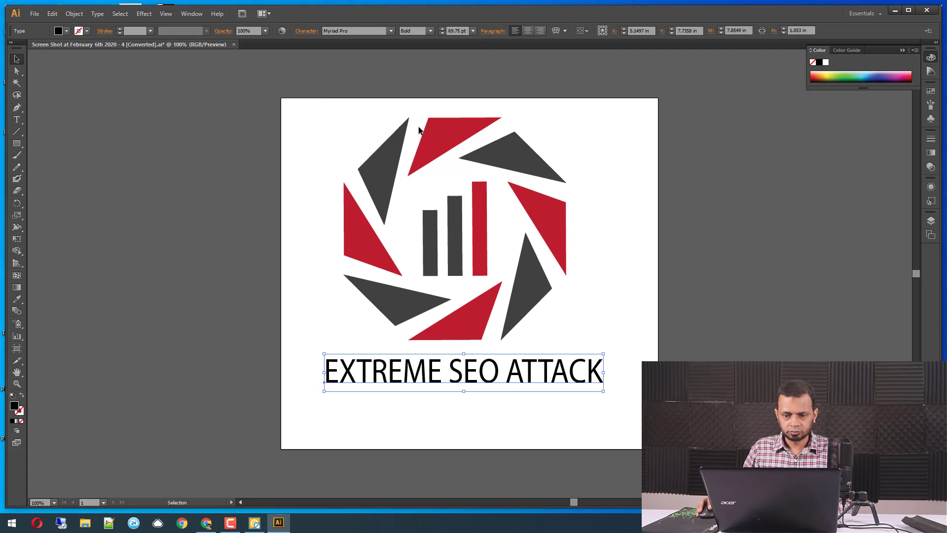
{"action": "left_click", "coordinate": [525, 433]}
{"action": "left_click_drag", "start_coordinate": [525, 376], "coordinate": [514, 376]}
{"action": "left_click", "coordinate": [629, 441]}
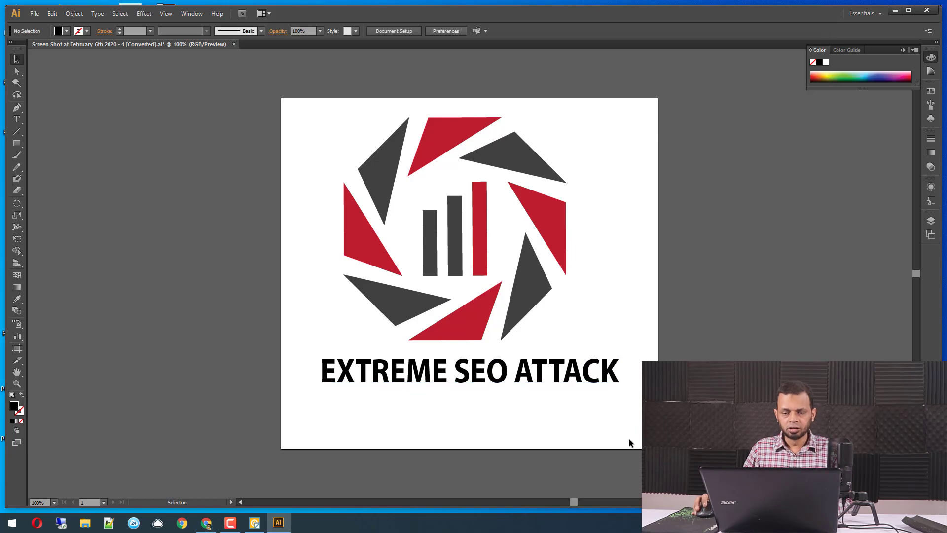